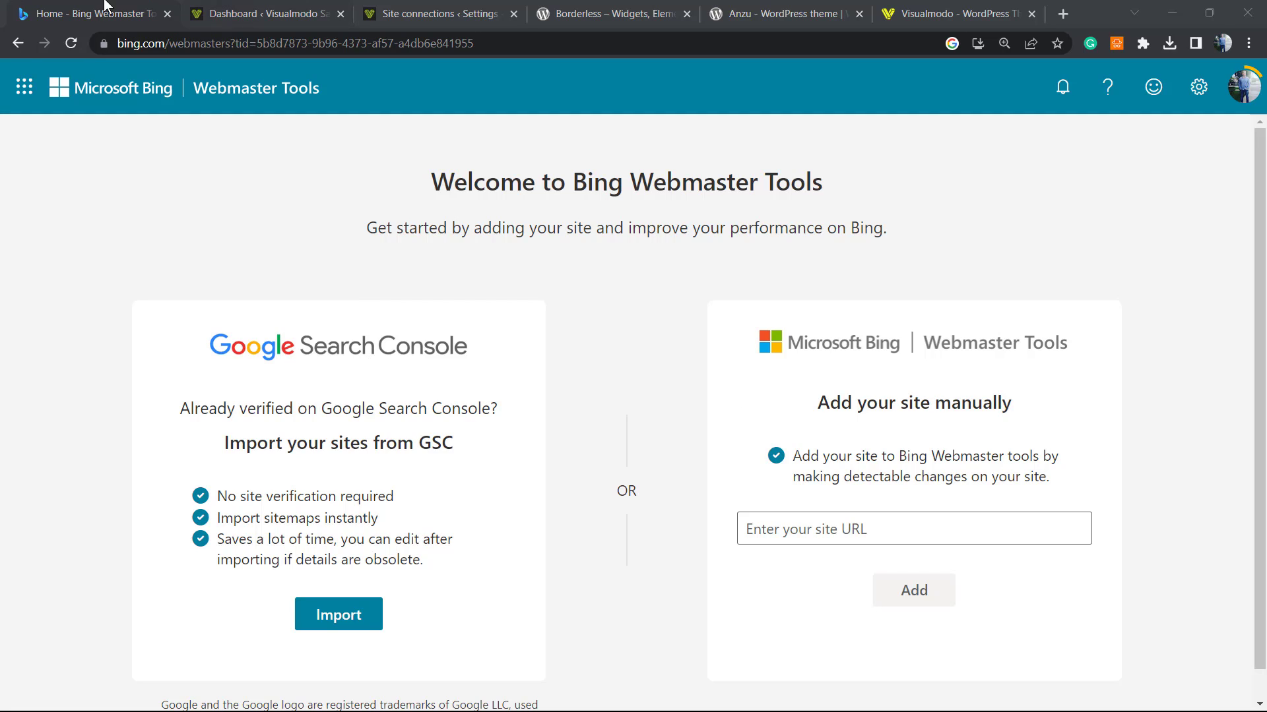
# Step: Copy the site address from WordPress General Settings, then switch back to Bing Webmaster Tools
pyautogui.click(305, 6)
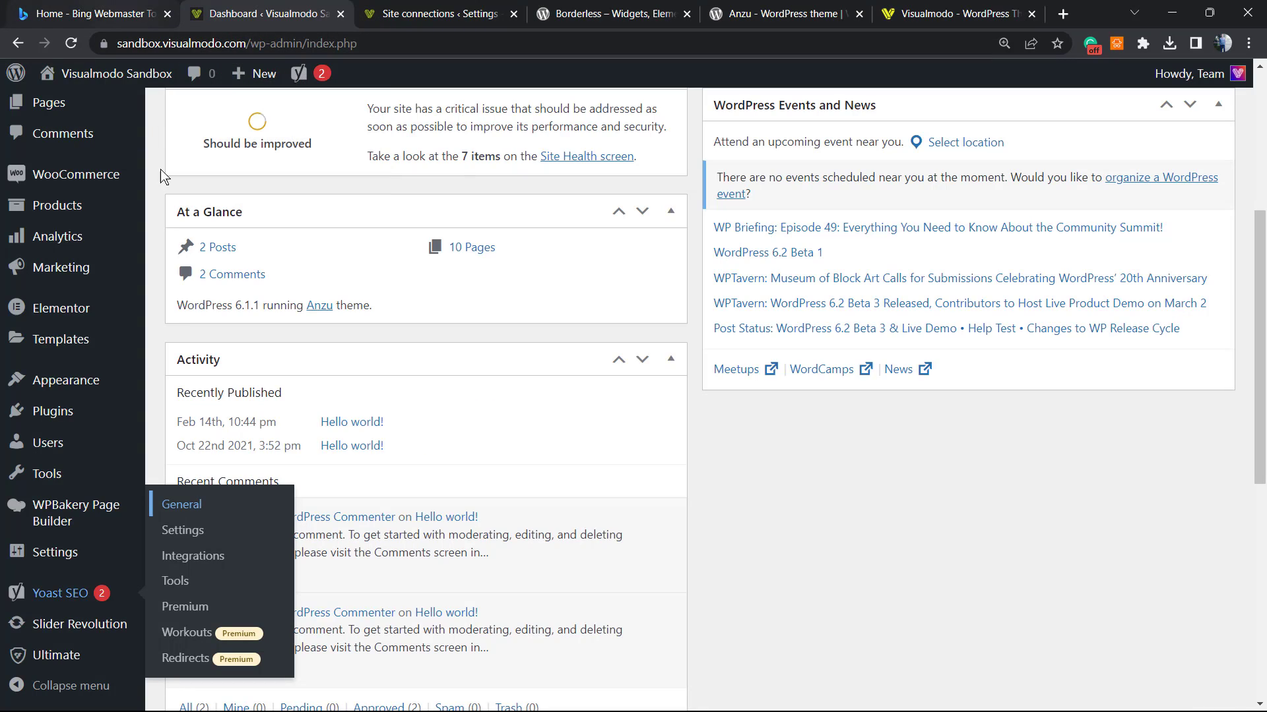
pyautogui.scroll(-1, 99, 495)
pyautogui.scroll(-3, 99, 495)
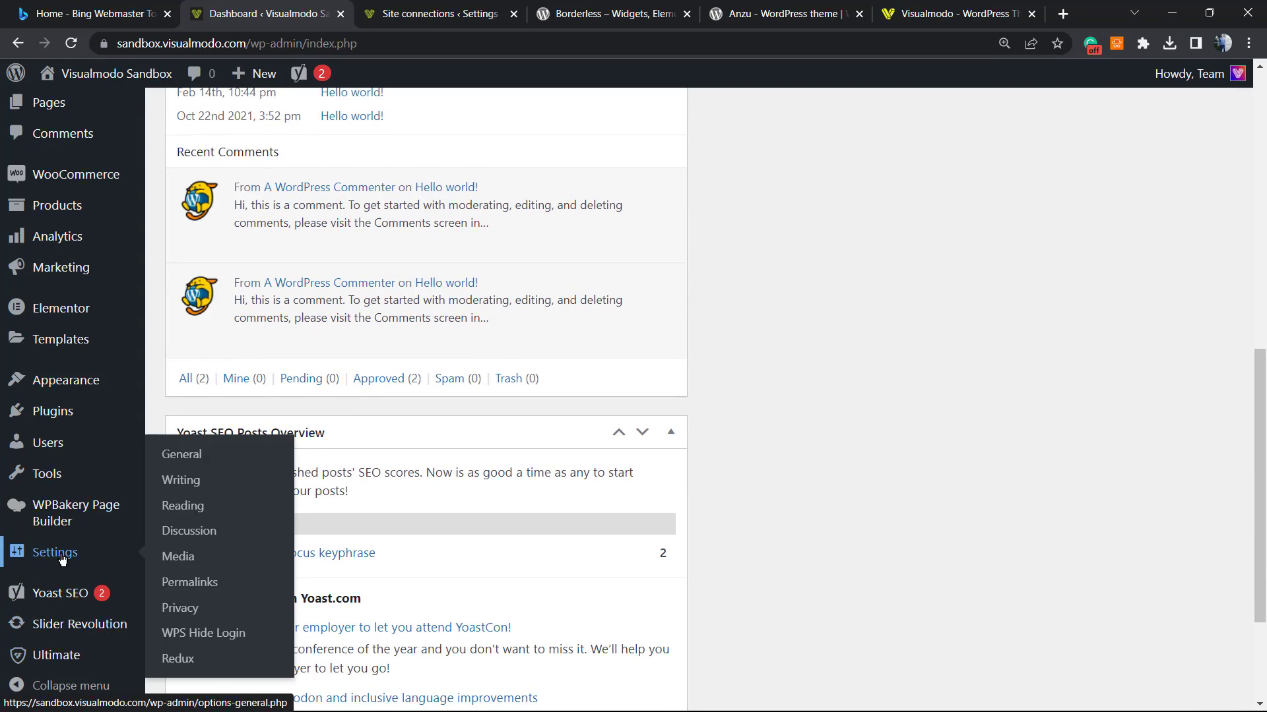
pyautogui.click(198, 458)
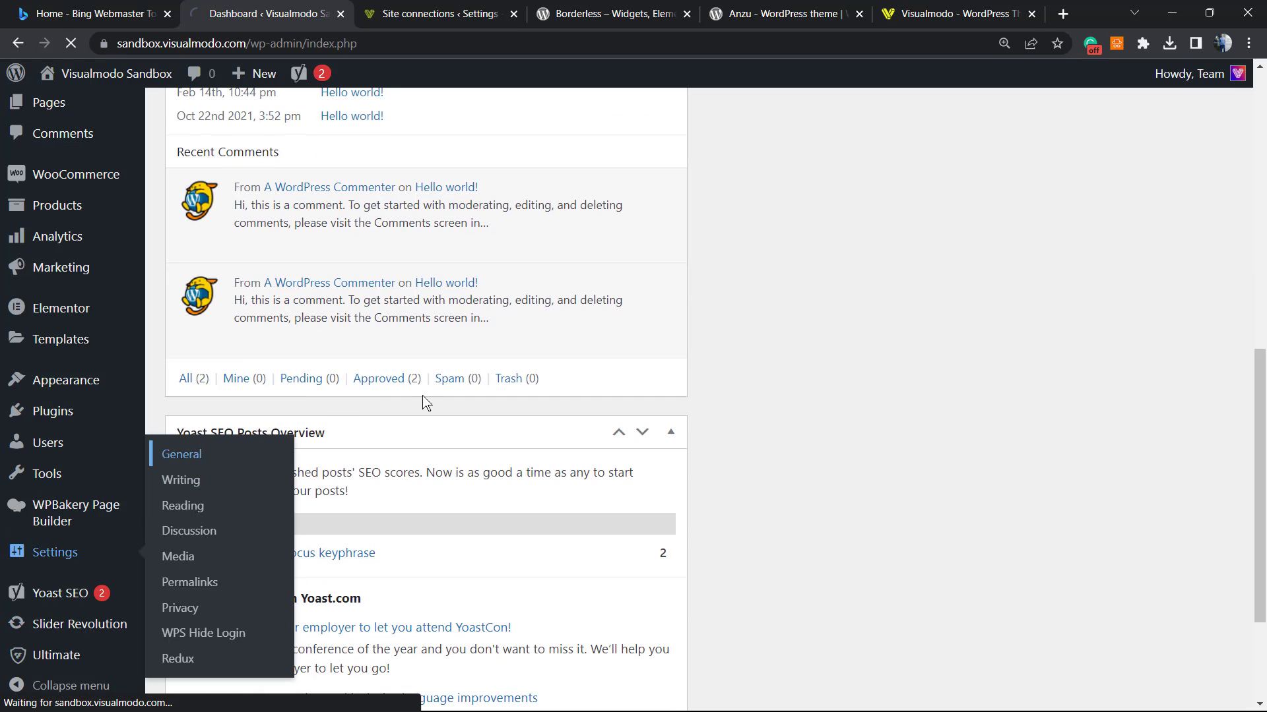
pyautogui.scroll(1, 420, 397)
pyautogui.scroll(4, 405, 392)
pyautogui.scroll(3, 416, 327)
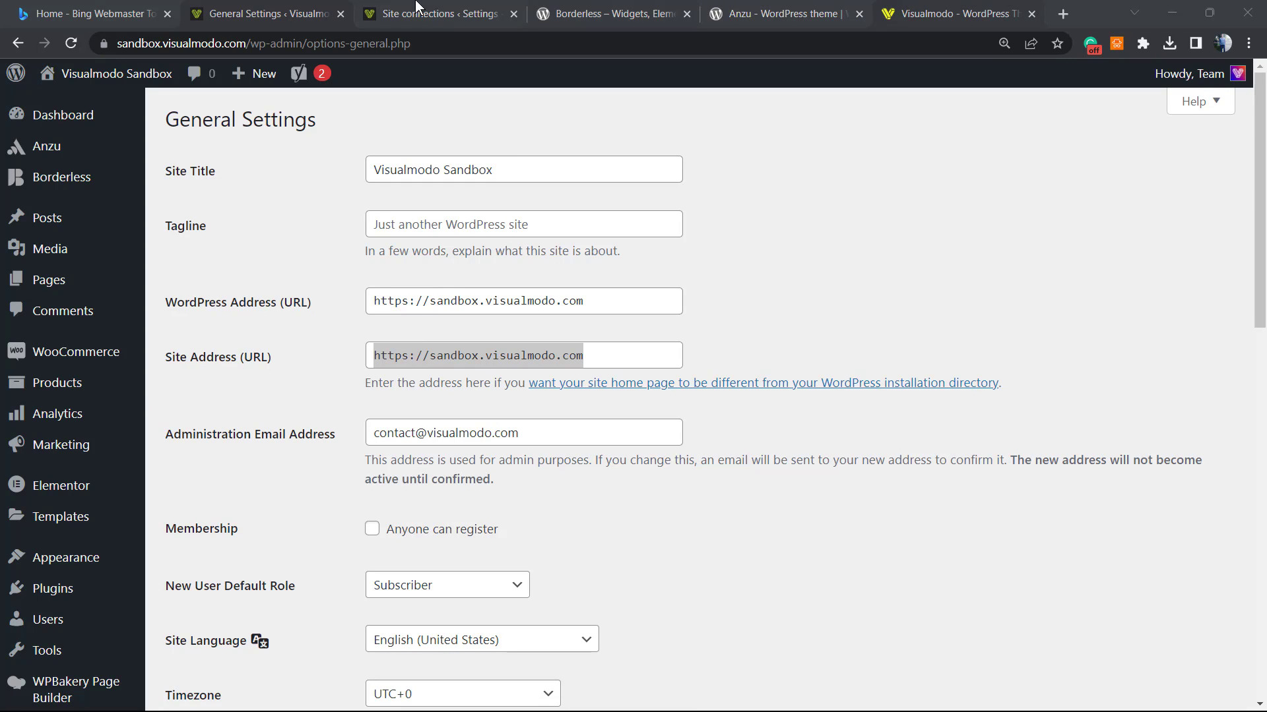
pyautogui.click(151, 8)
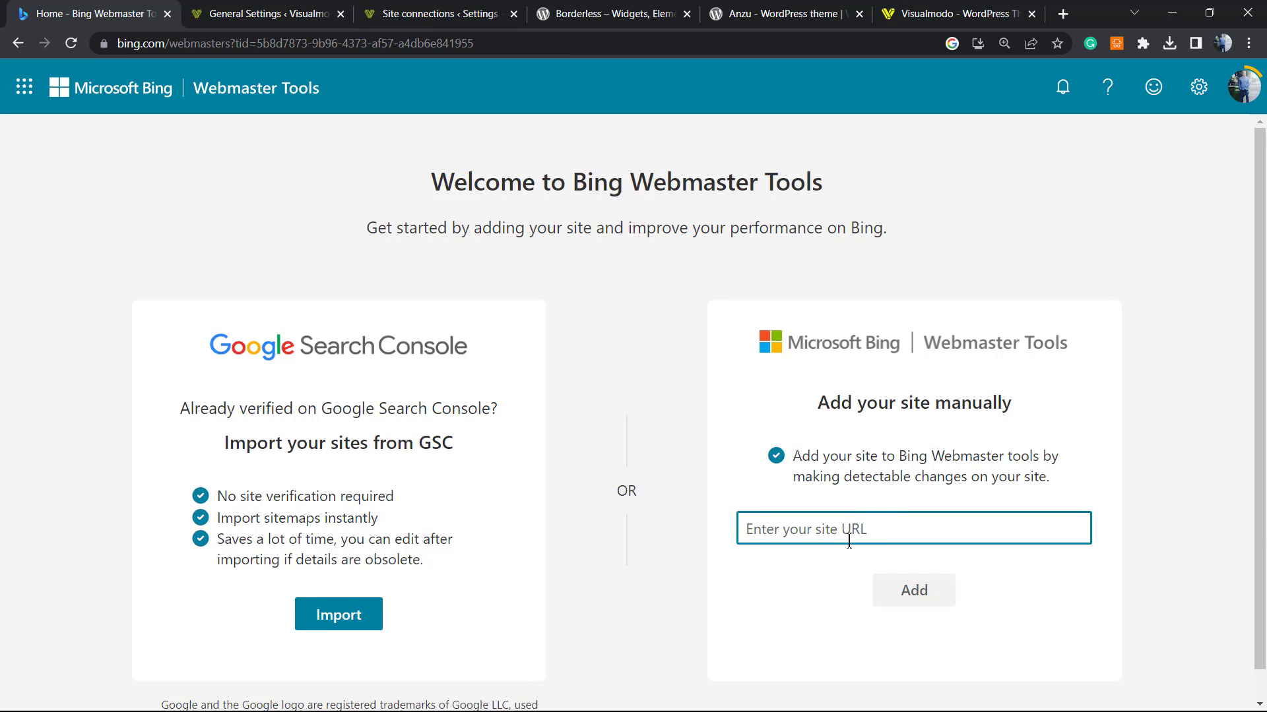
pyautogui.write('https://sandbox.visualmodo.com')
pyautogui.click(914, 590)
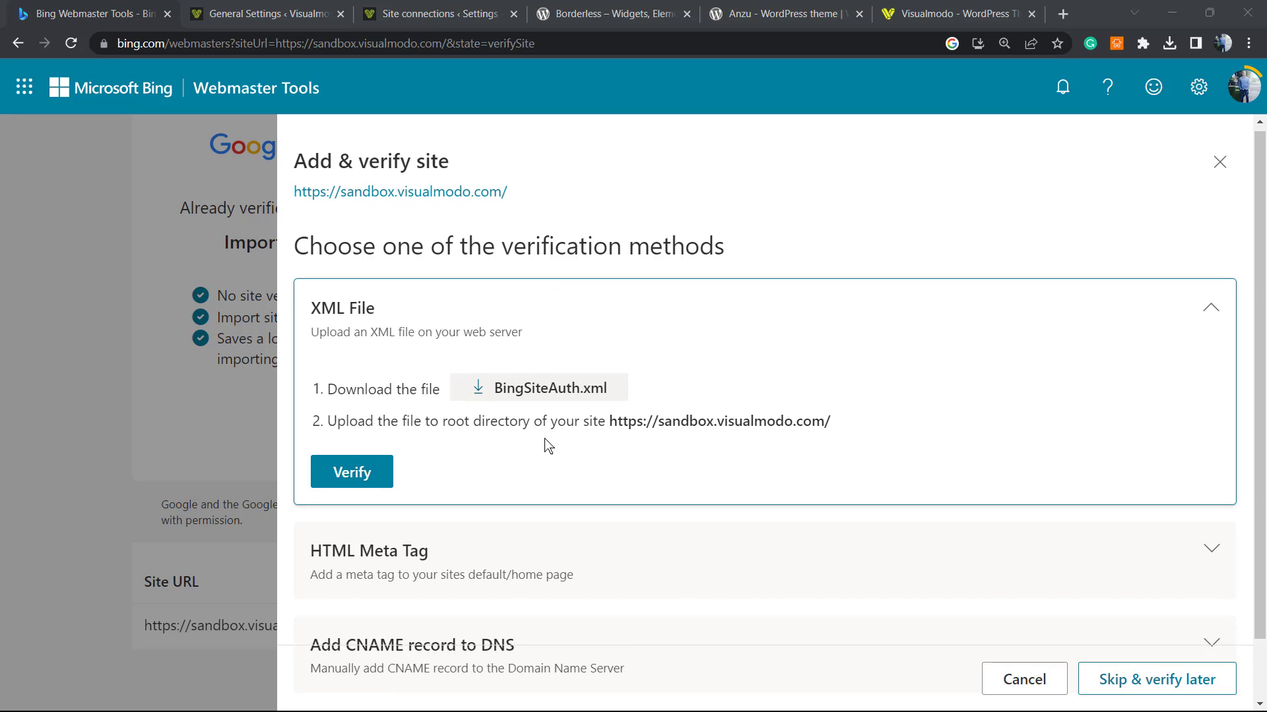
pyautogui.scroll(-1, 545, 445)
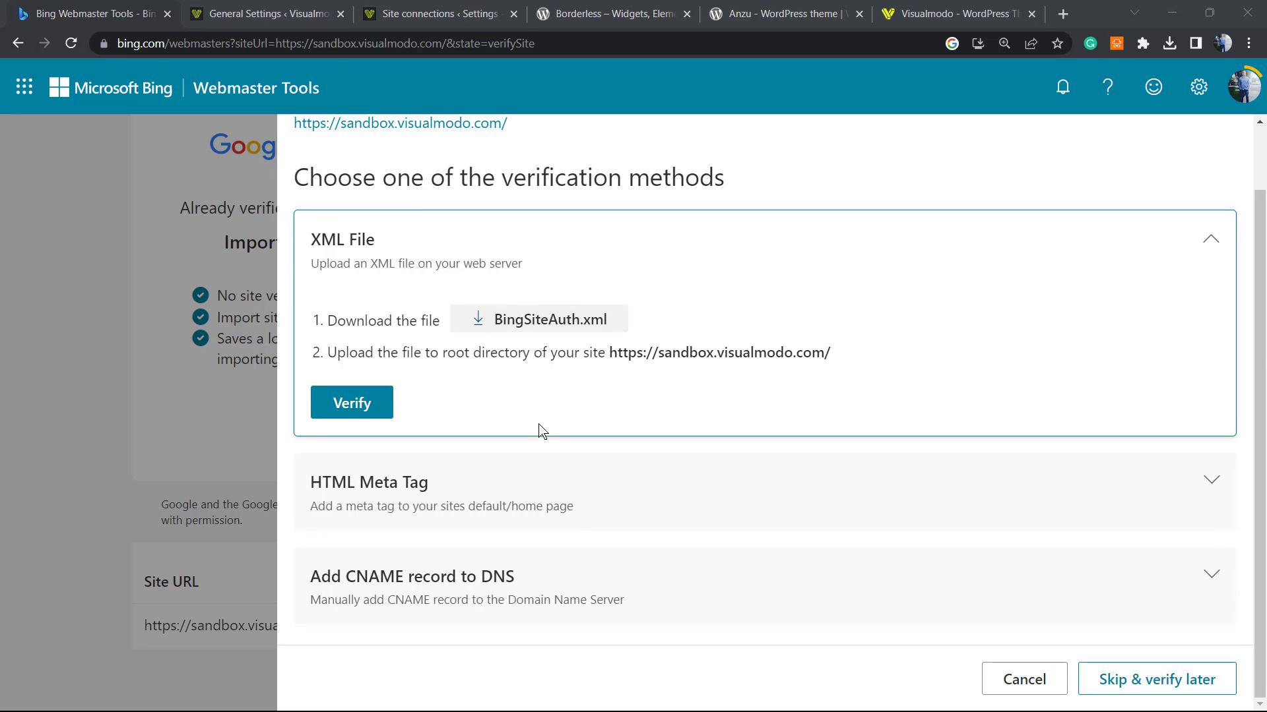
# Step: Copy the HTML Meta Tag verification code value and go back to WordPress General Settings
pyautogui.click(377, 497)
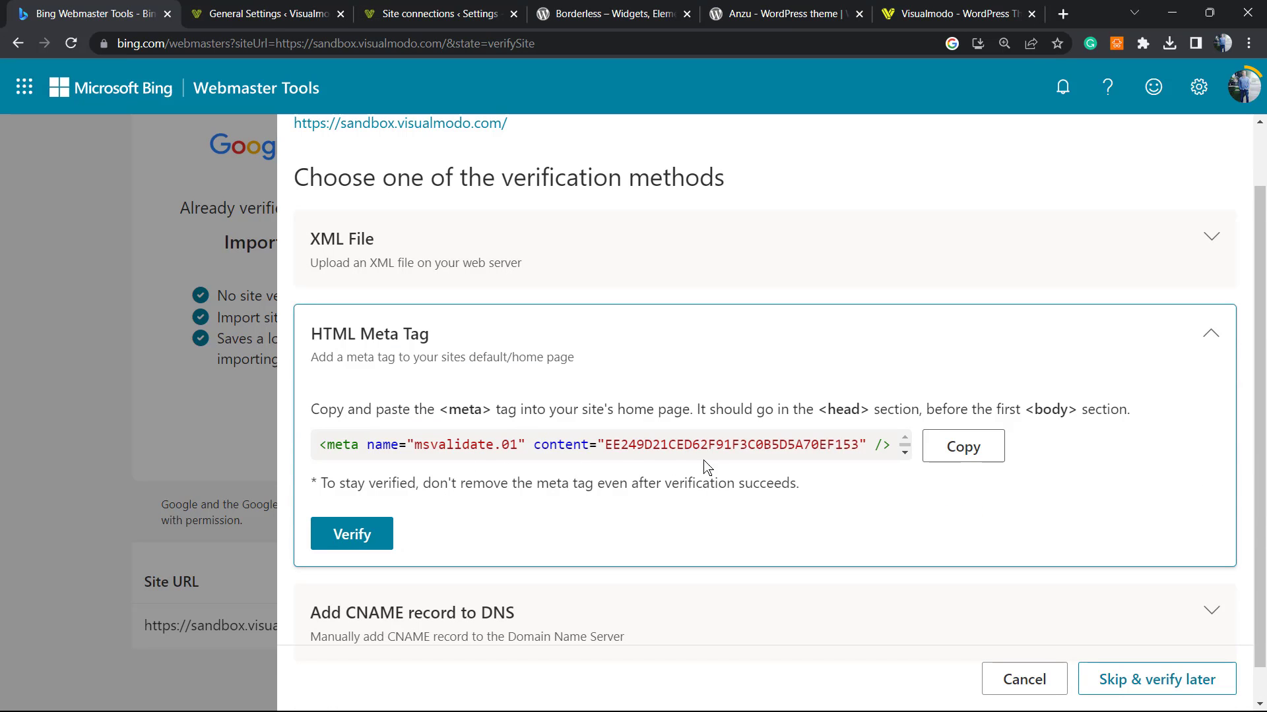
pyautogui.moveTo(604, 445); pyautogui.dragTo(855, 448)
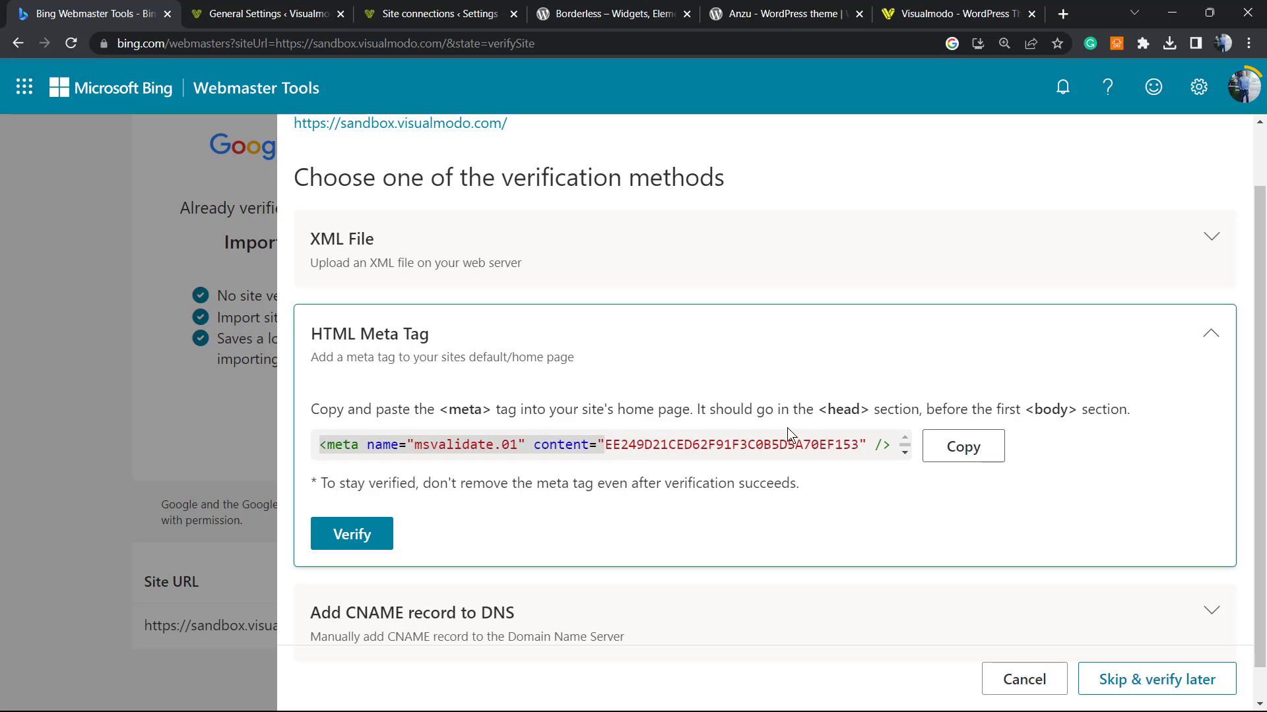
pyautogui.click(976, 446)
pyautogui.click(593, 448)
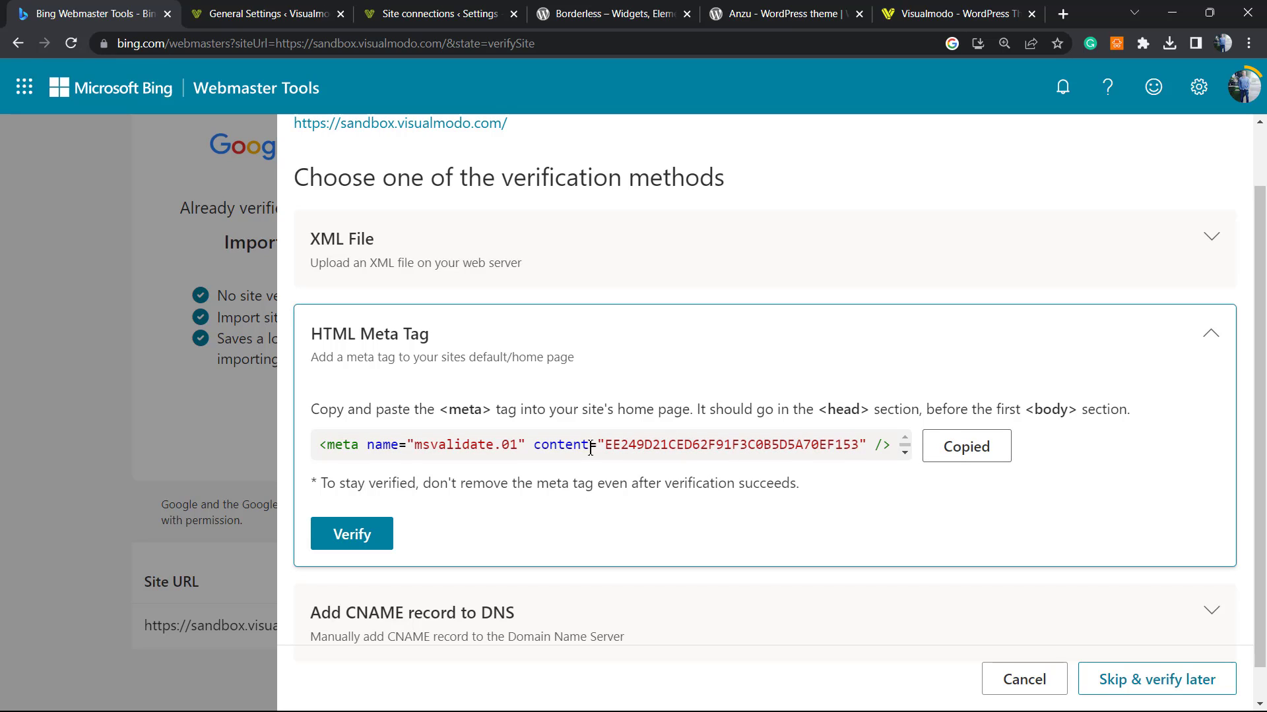
pyautogui.moveTo(606, 444); pyautogui.dragTo(855, 444)
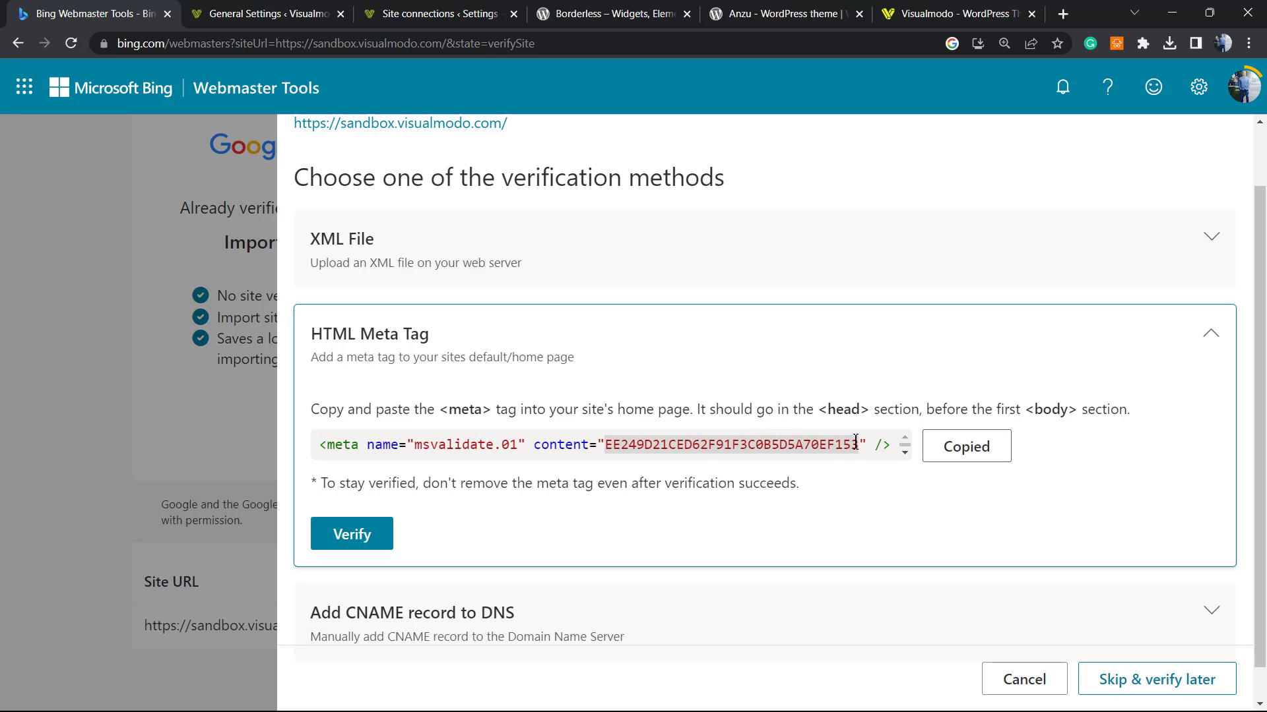
pyautogui.rightClick(681, 190)
pyautogui.click(623, 432)
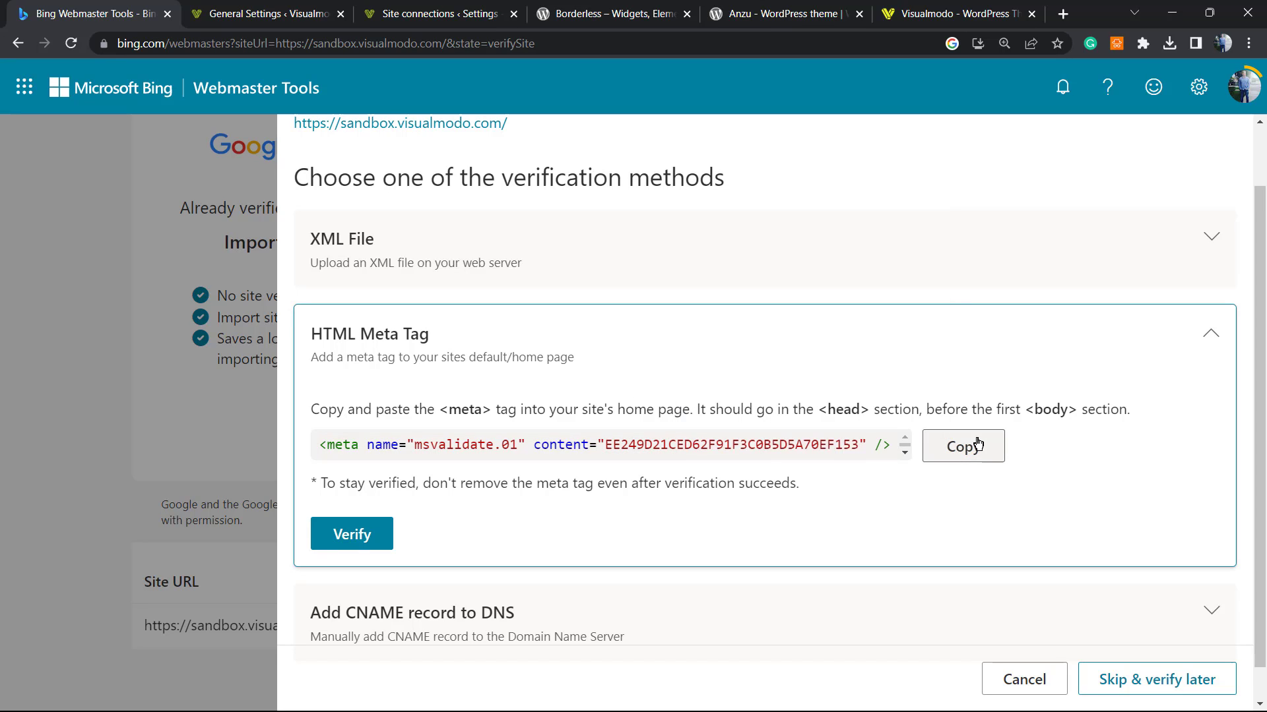
pyautogui.click(955, 445)
pyautogui.click(261, 13)
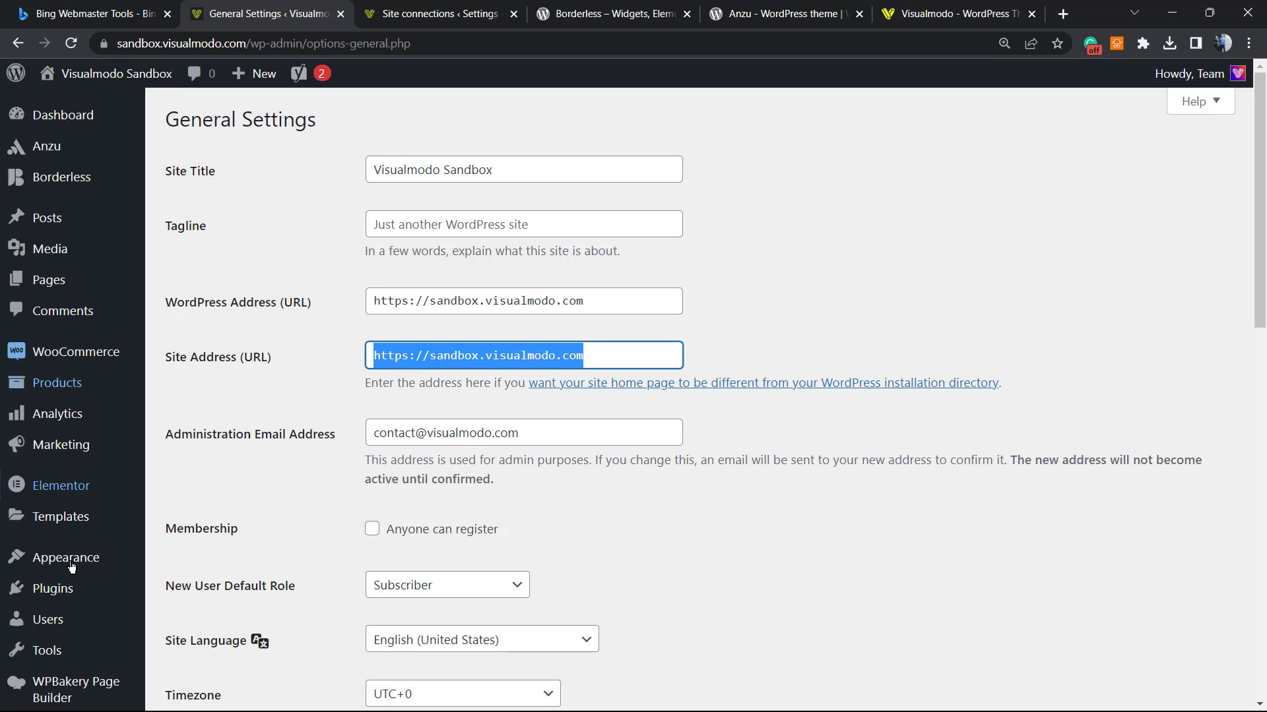
# Step: Go to the WordPress Dashboard
pyautogui.click(63, 116)
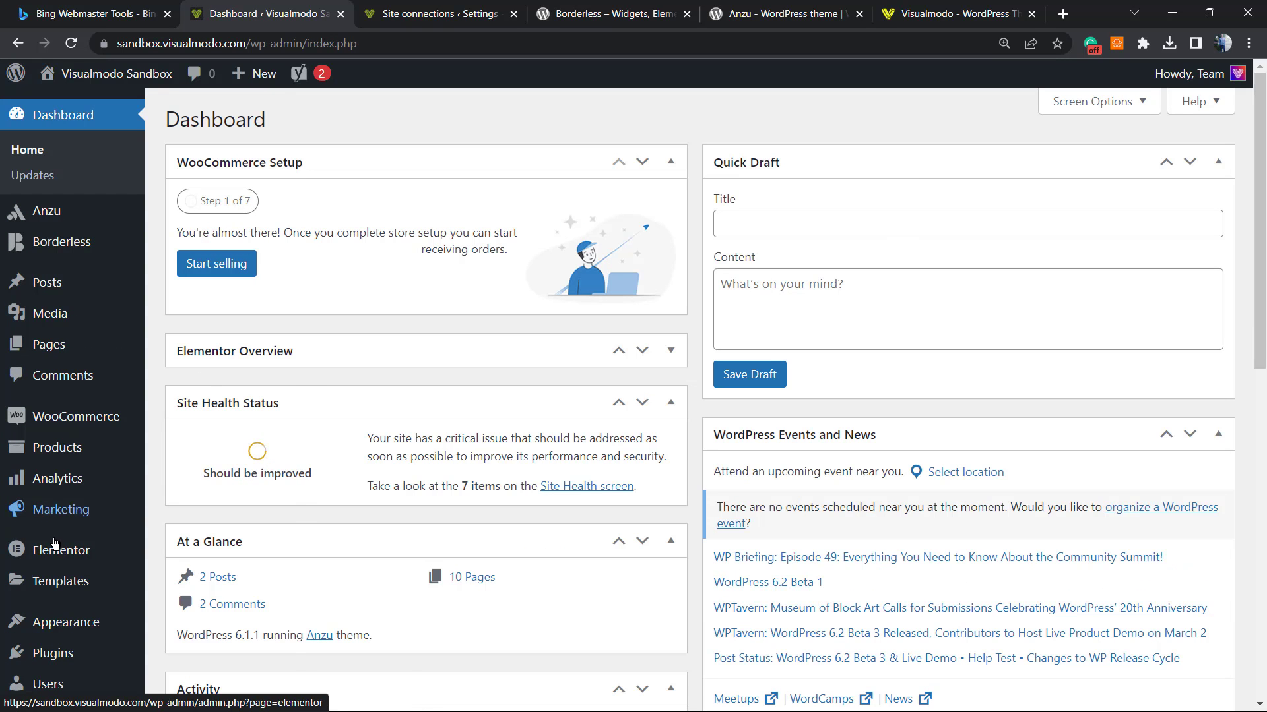
pyautogui.scroll(-3, 134, 478)
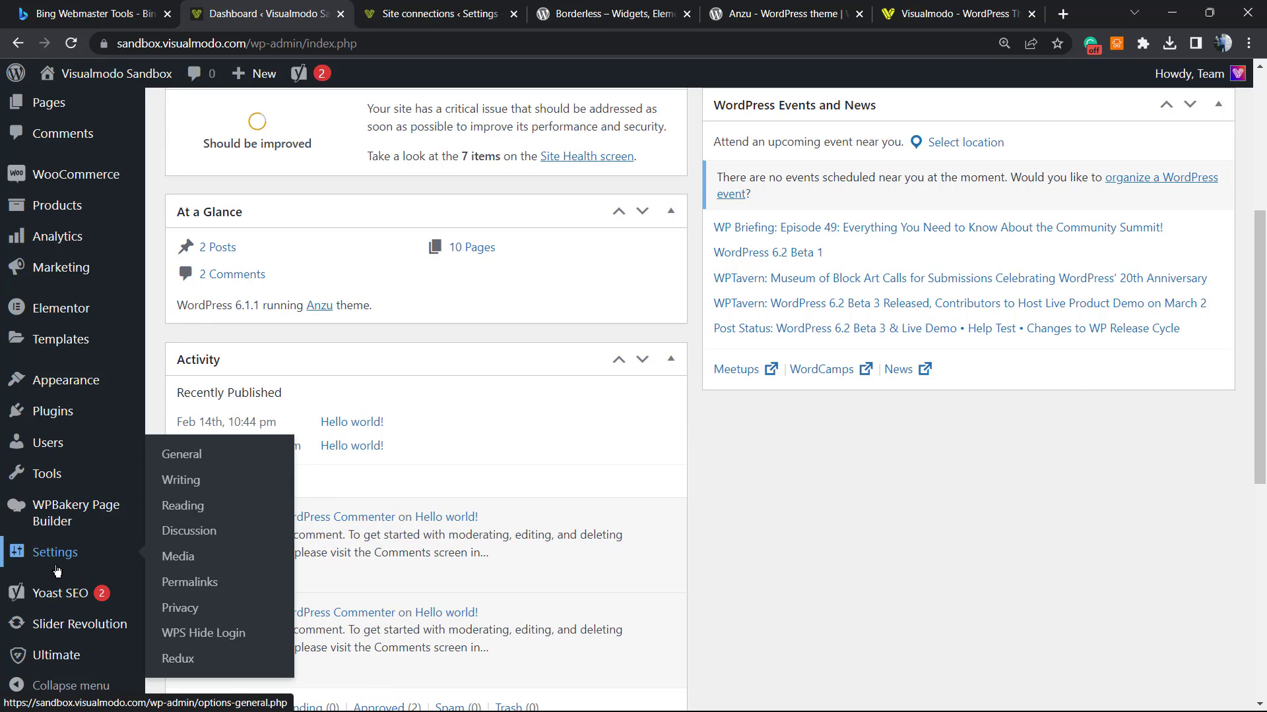
pyautogui.moveTo(60, 593)
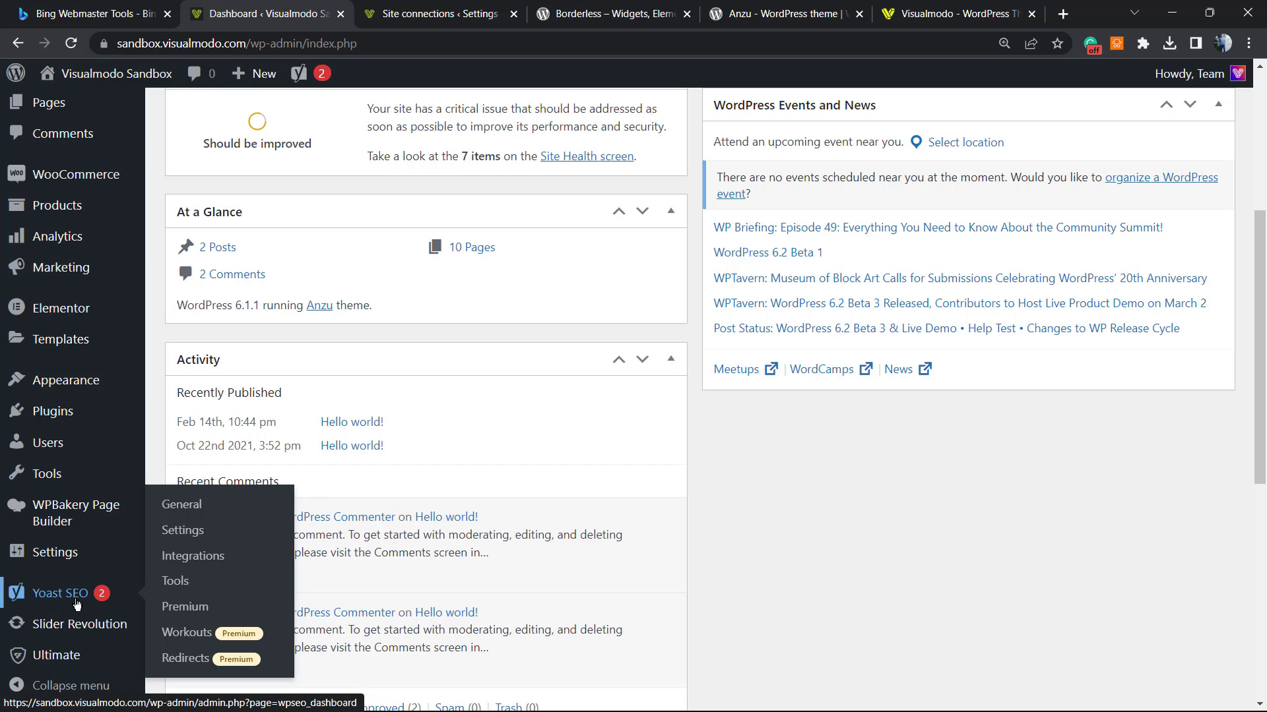
# Step: Paste the Bing verification code into the Bing field of Yoast's Site connections and save
pyautogui.click(202, 537)
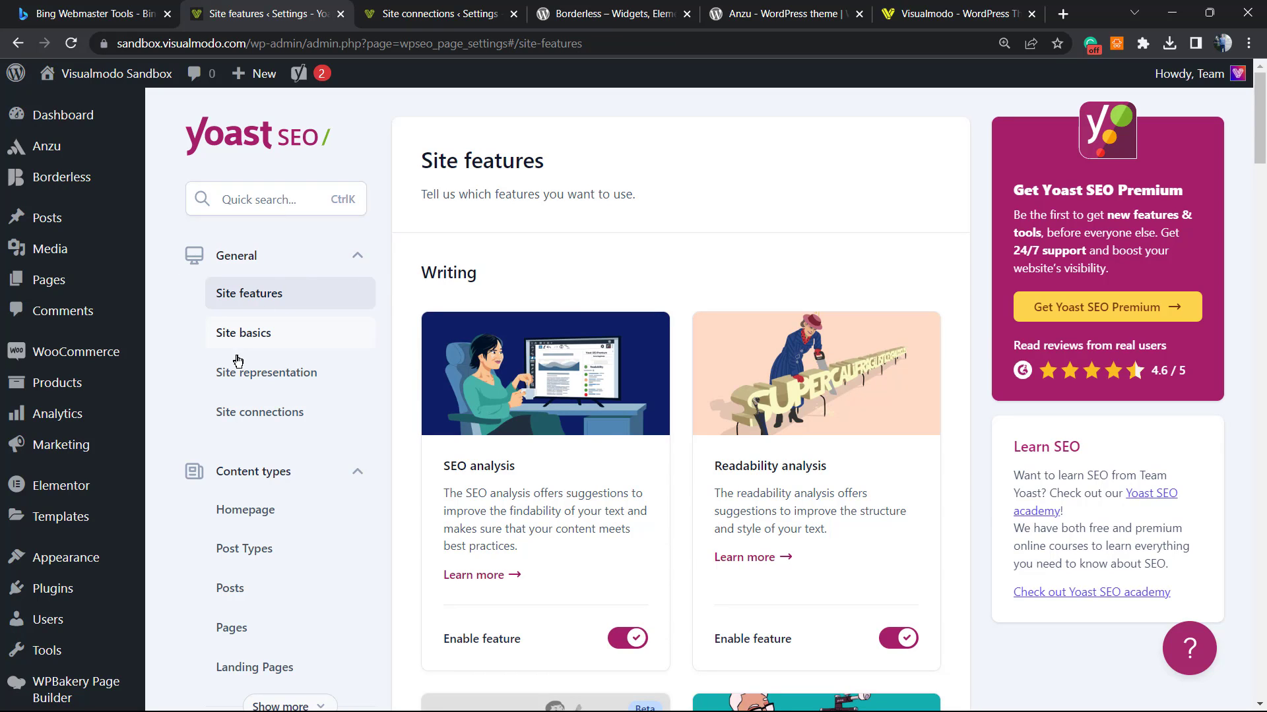
pyautogui.click(254, 411)
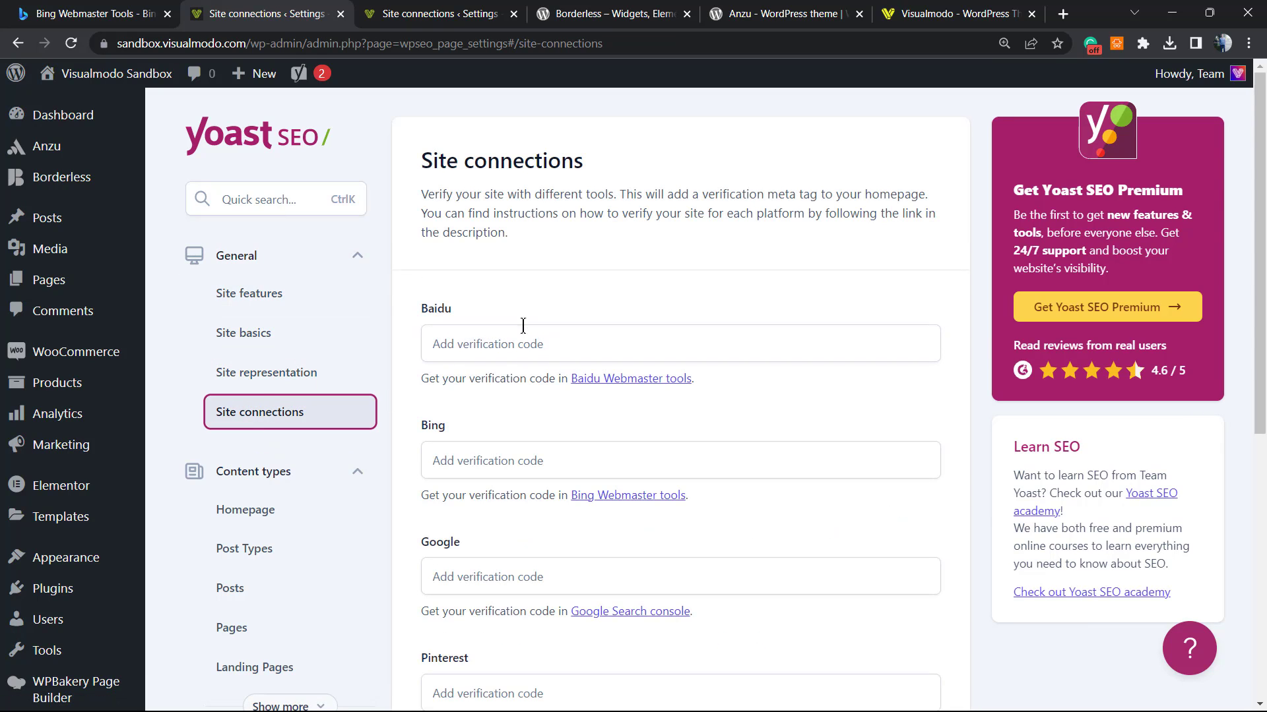
pyautogui.scroll(-1, 532, 316)
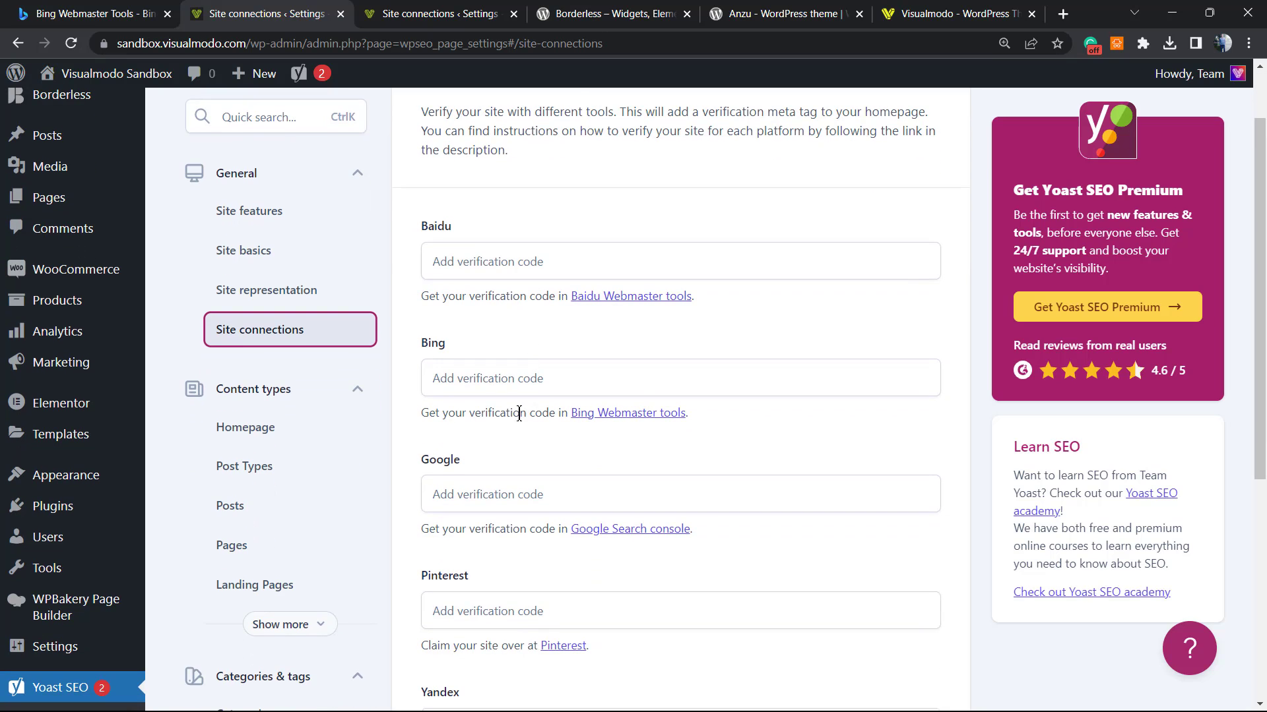
pyautogui.click(518, 377)
pyautogui.hotkey('ctrl', 'v')
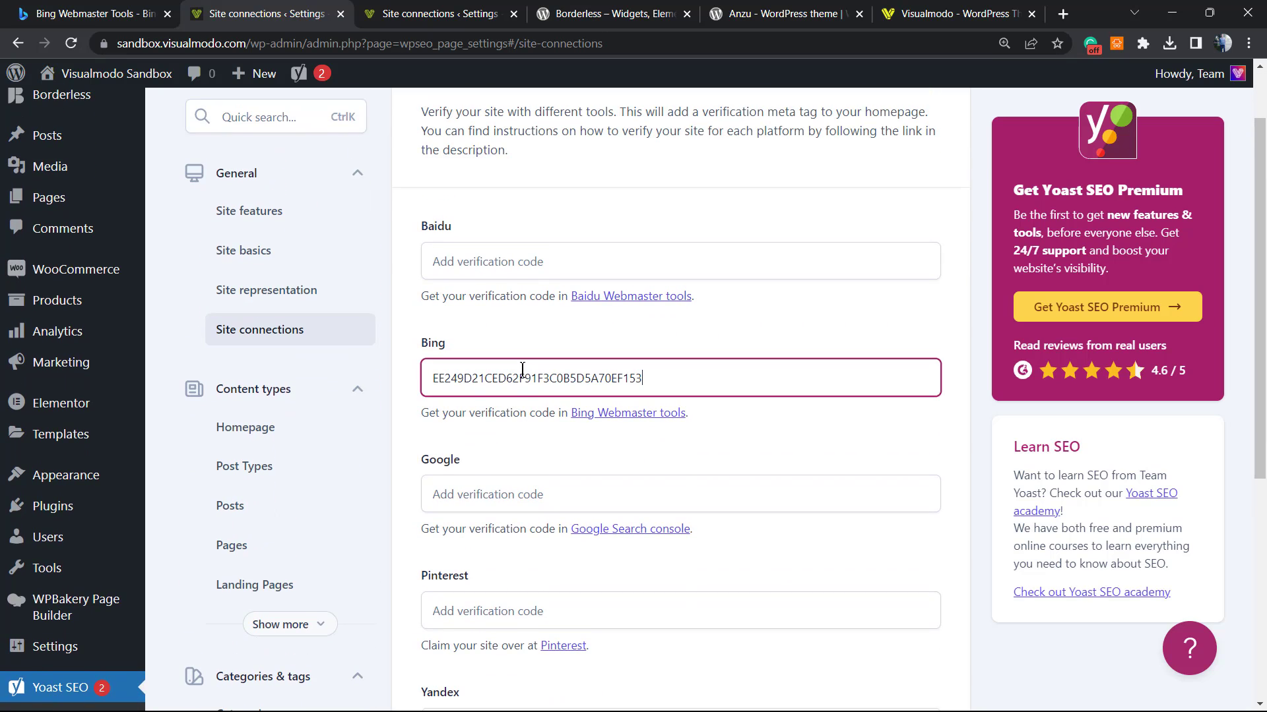
pyautogui.click(502, 377)
pyautogui.click(550, 371)
pyautogui.doubleClick(550, 369)
pyautogui.click(559, 357)
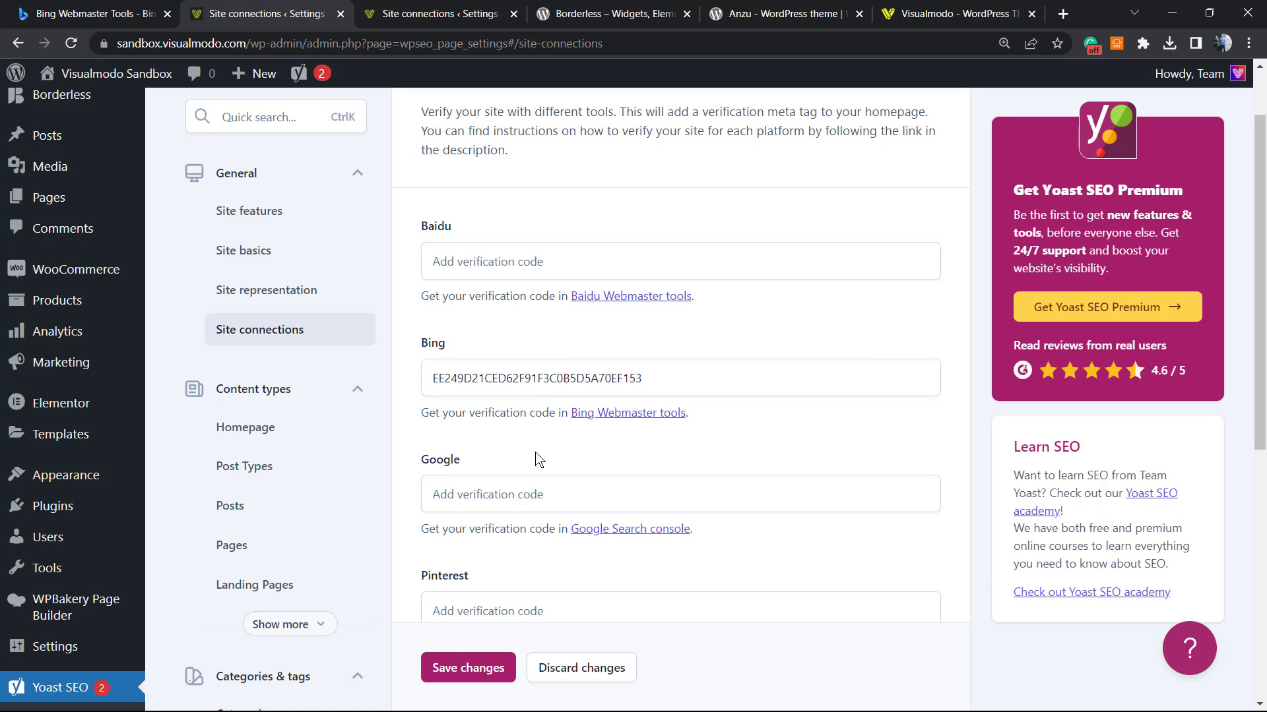
pyautogui.click(466, 668)
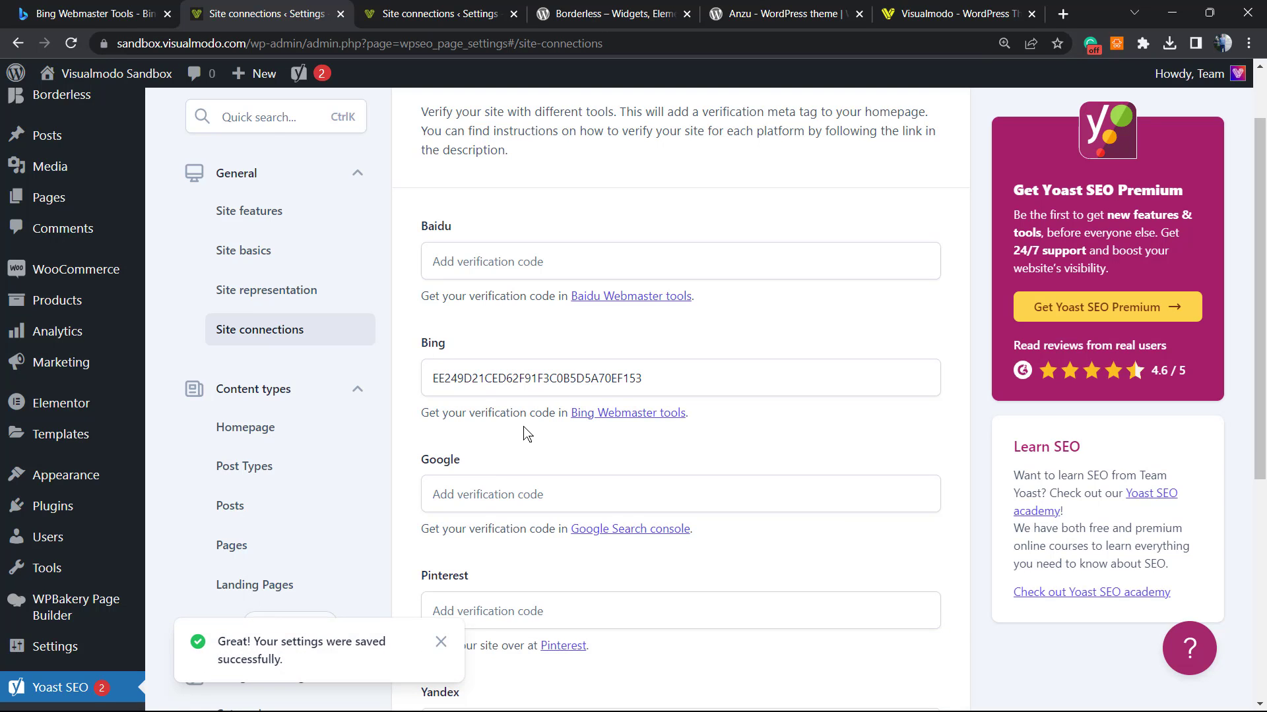
pyautogui.scroll(-1, 535, 427)
pyautogui.scroll(2, 535, 427)
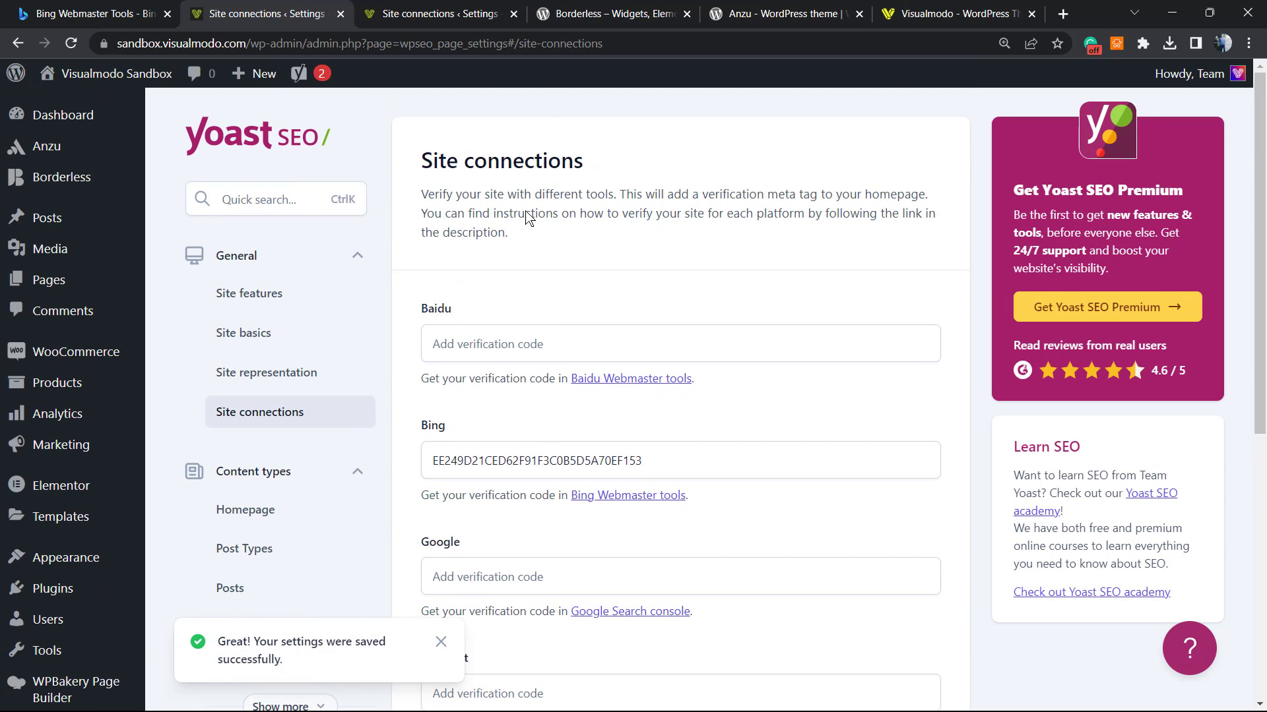
# Step: Verify sandbox.visualmodo.com in Bing Webmaster Tools using the HTML Meta Tag method
pyautogui.click(94, 14)
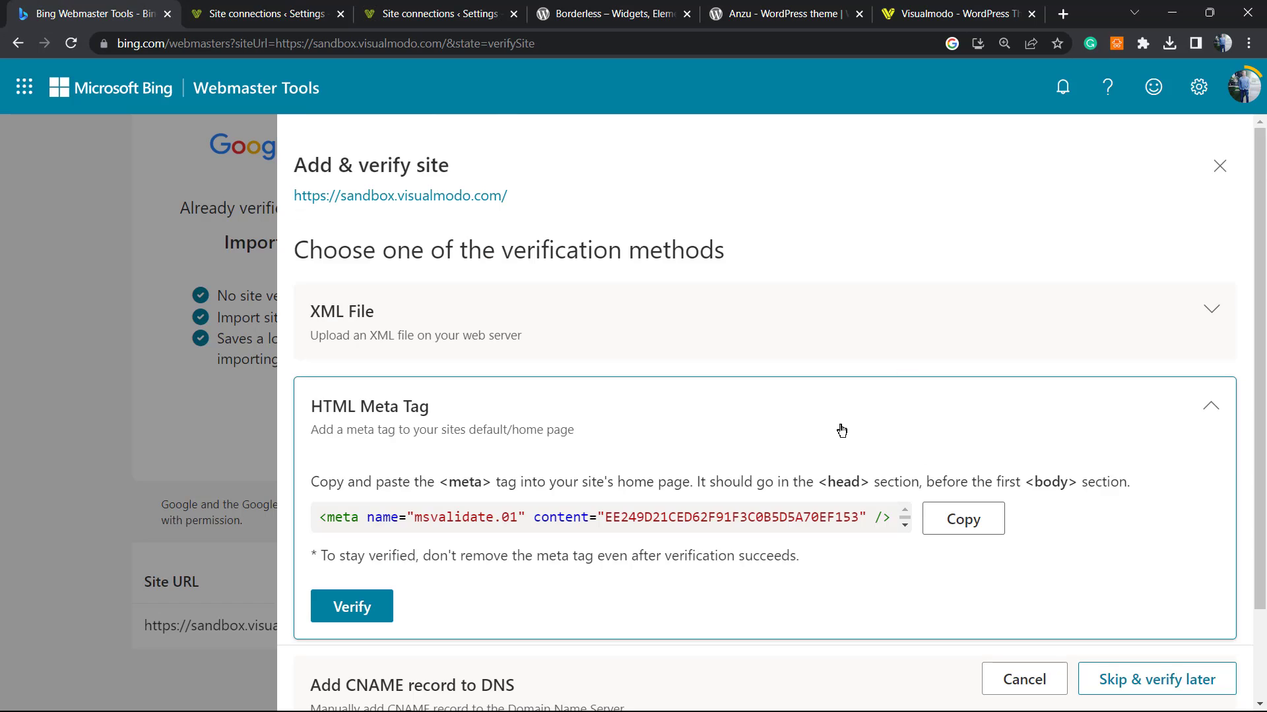
pyautogui.scroll(-1, 424, 452)
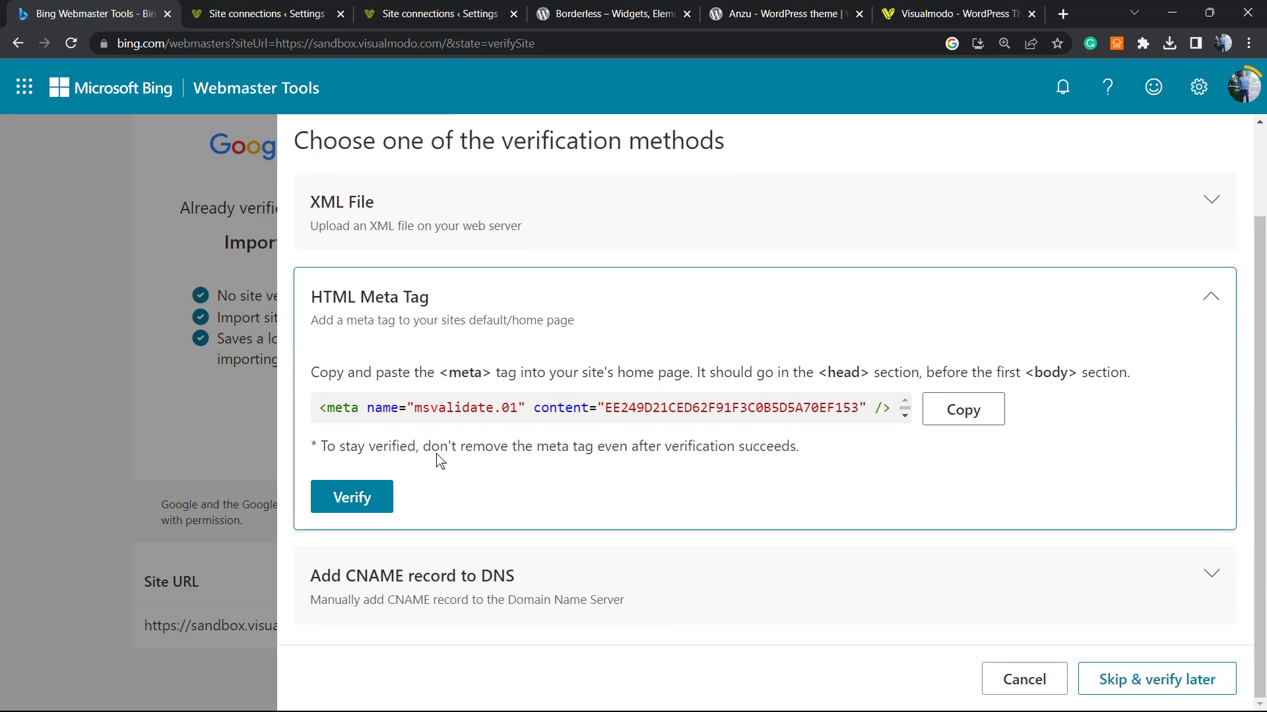
pyautogui.click(348, 503)
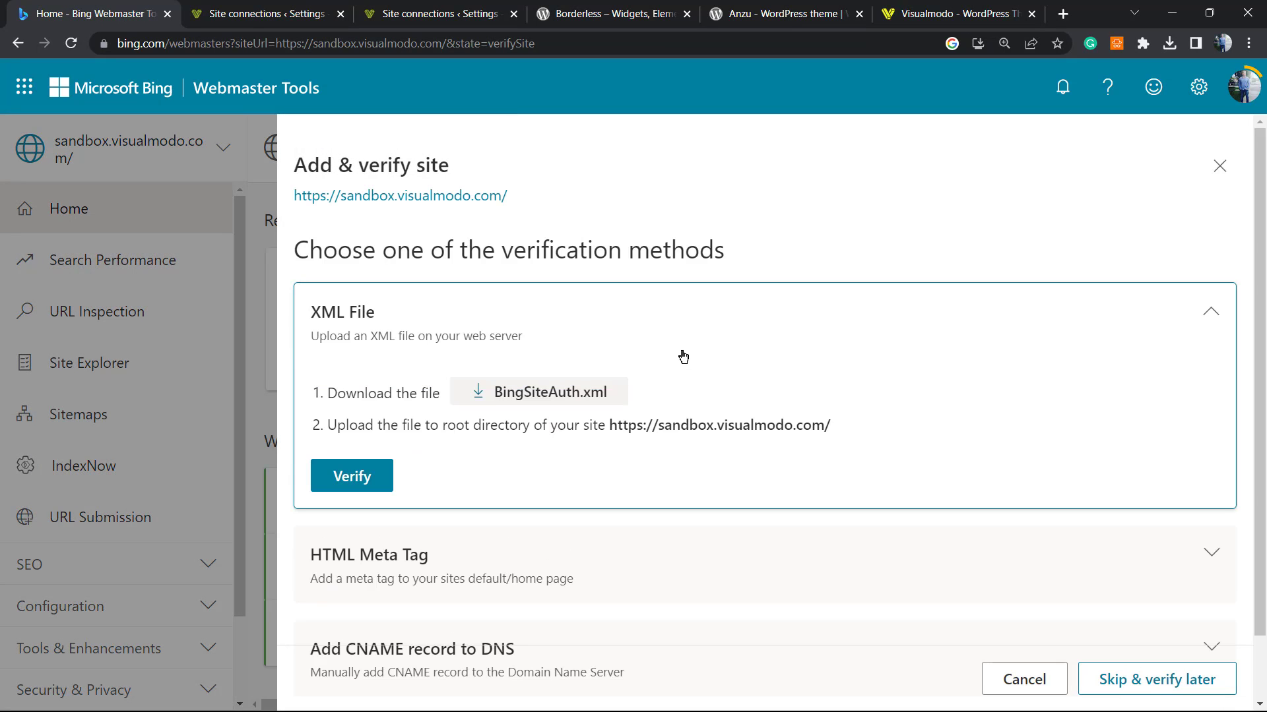
# Step: Close the Add & verify panel to view the verified site's dashboard, ending on Yoast Site connections
pyautogui.click(1219, 167)
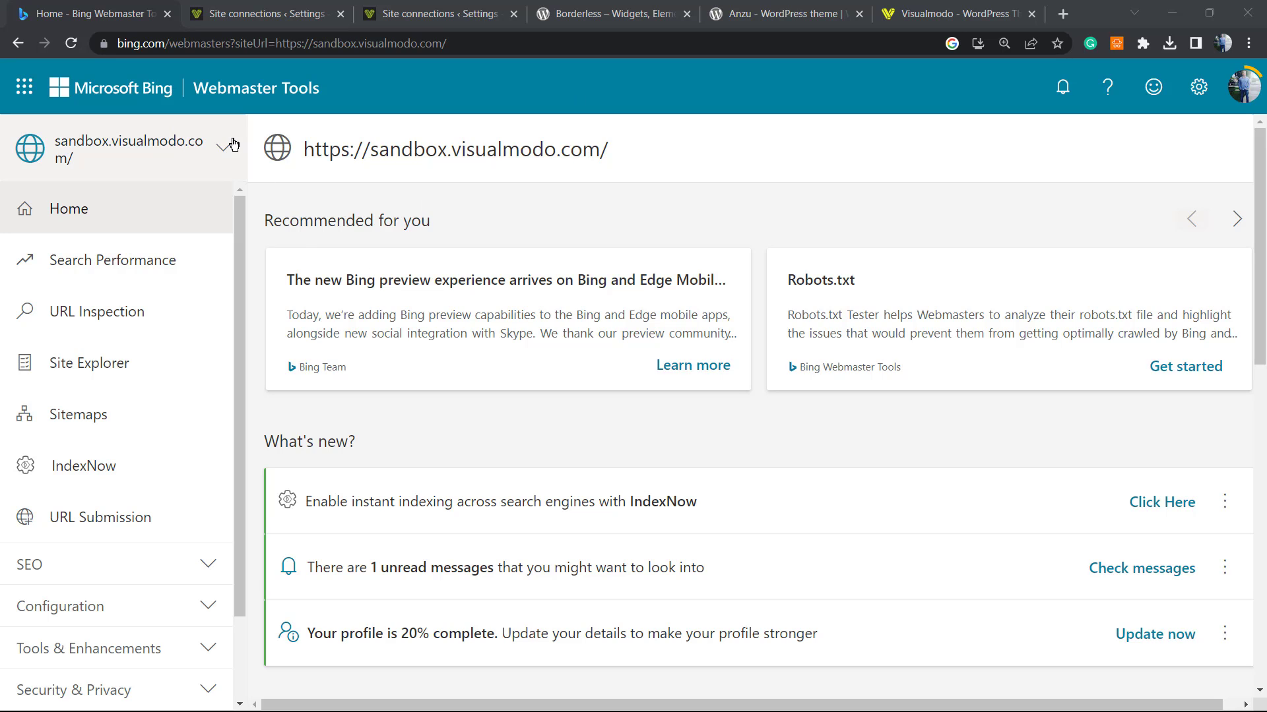
pyautogui.scroll(-3, 660, 419)
pyautogui.scroll(-3, 648, 419)
pyautogui.scroll(3, 606, 434)
pyautogui.scroll(3, 614, 357)
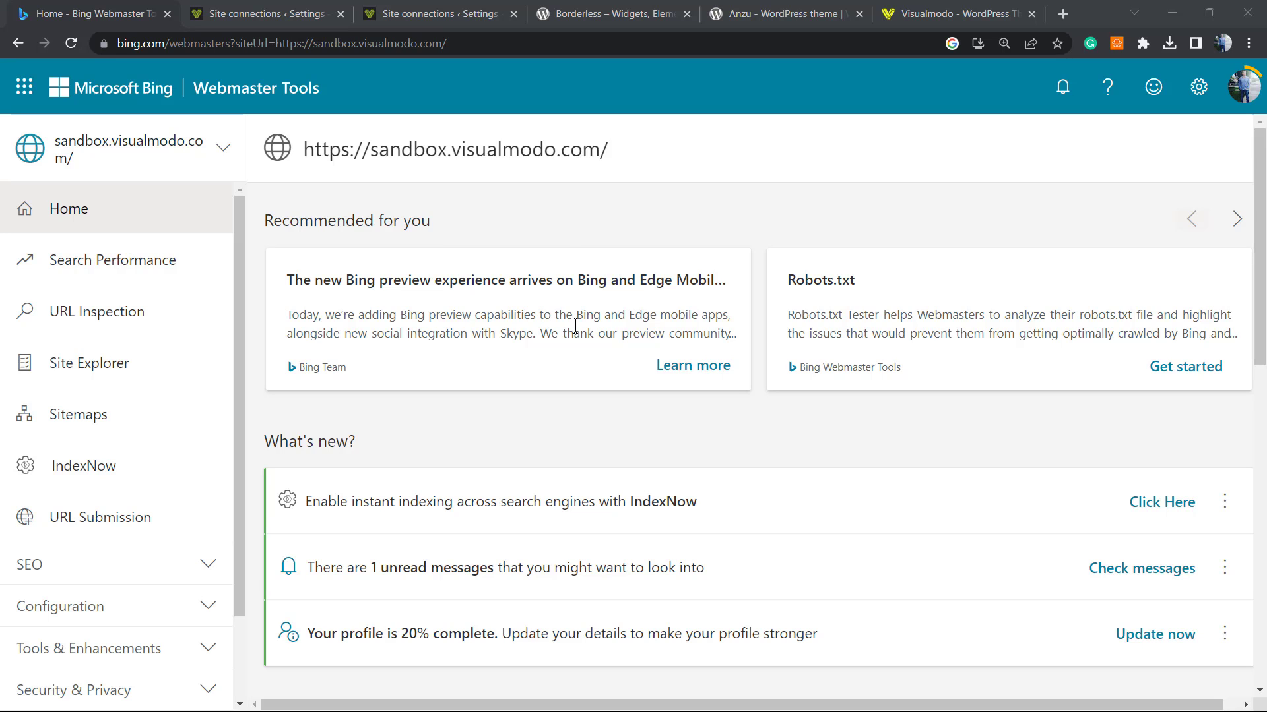
pyautogui.click(266, 9)
pyautogui.click(163, 8)
pyautogui.click(262, 7)
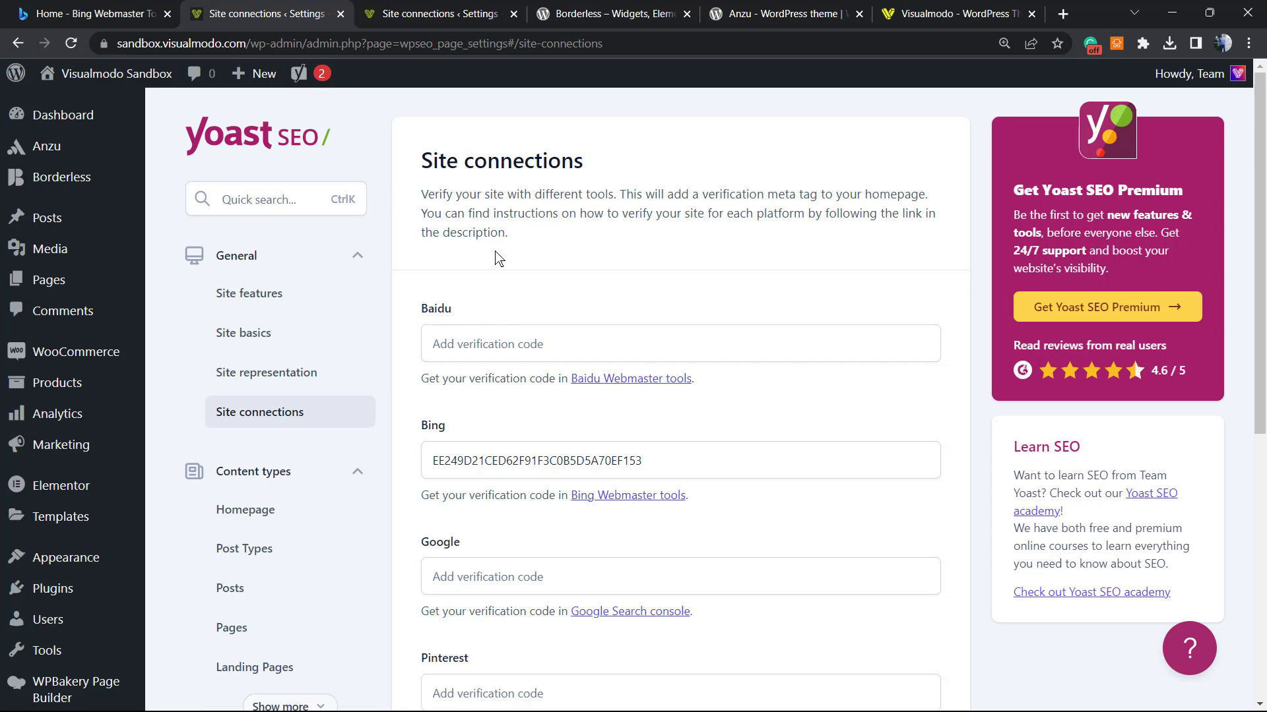
# Step: Look over the Borderless plugin page title, then the Anzu theme page title
pyautogui.click(569, 10)
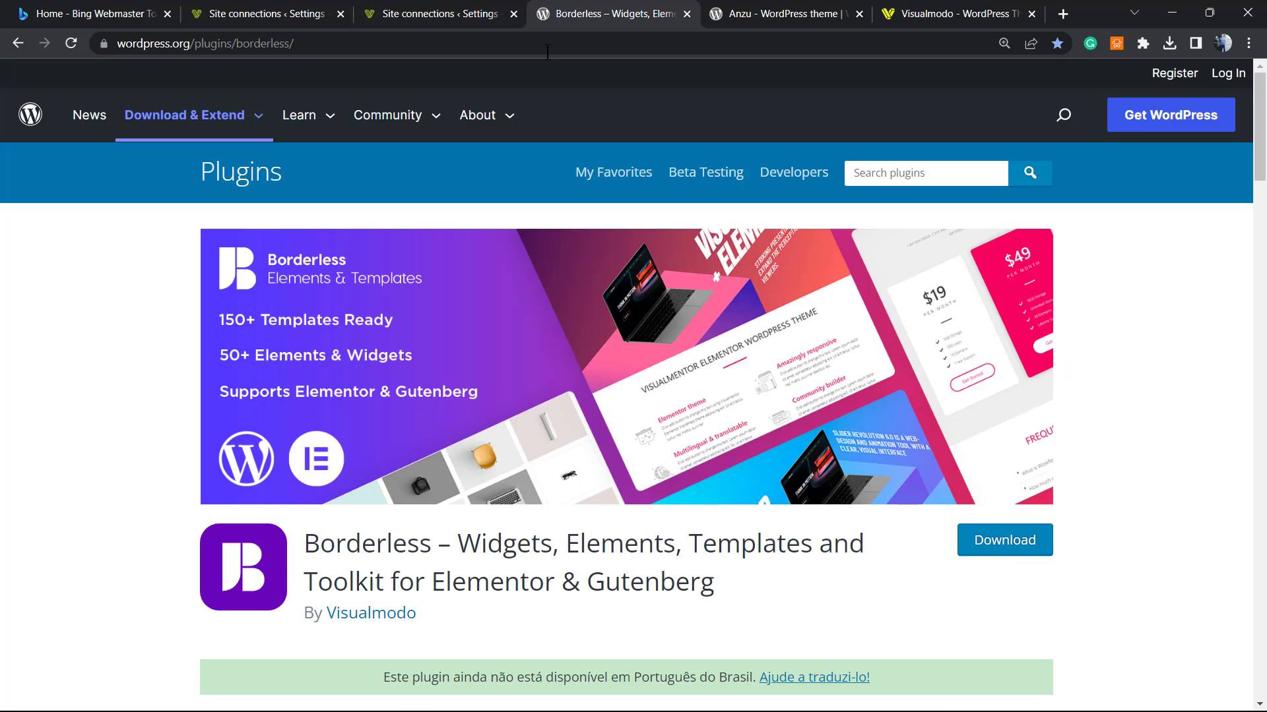
pyautogui.doubleClick(611, 535)
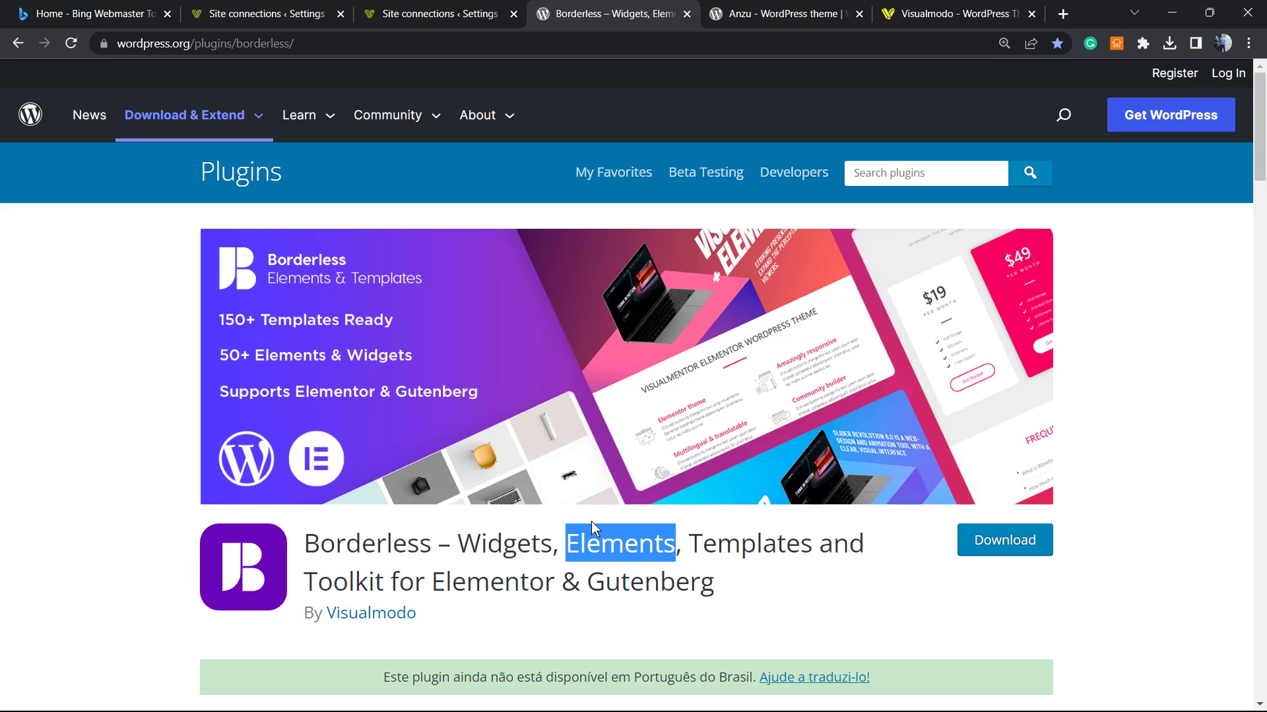
pyautogui.hotkey('ctrl', 'Tab')
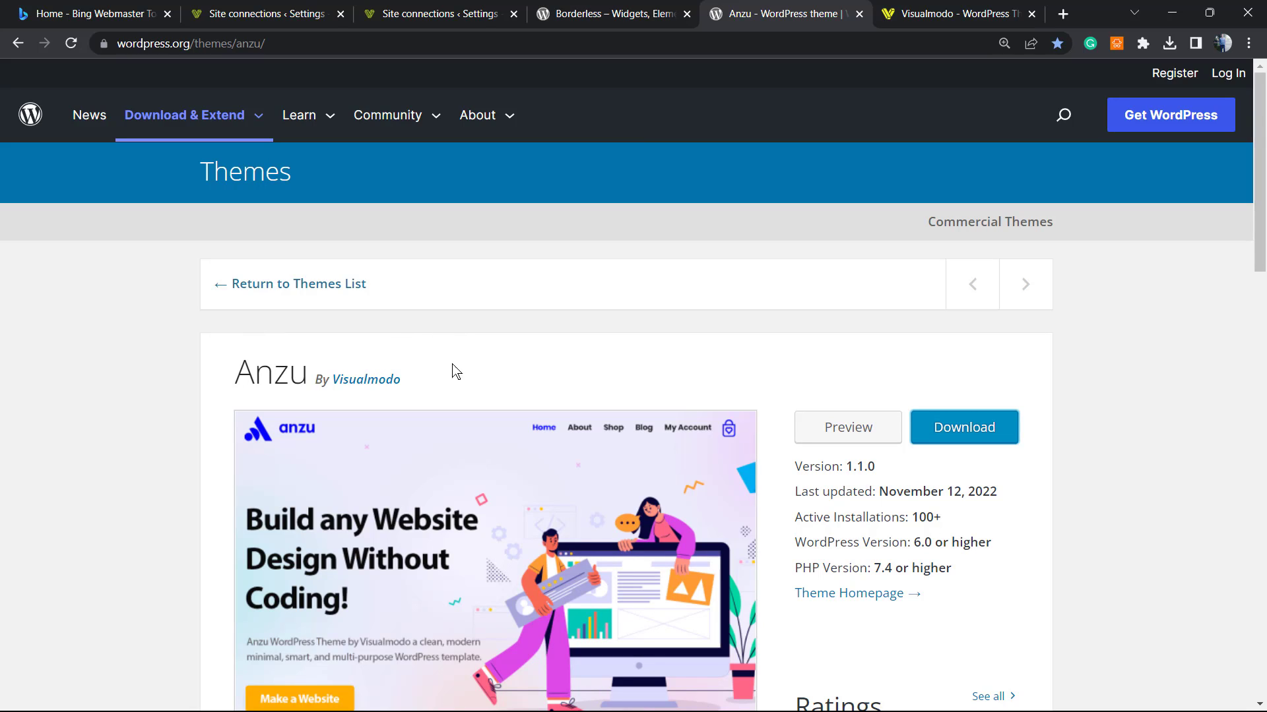
pyautogui.doubleClick(274, 372)
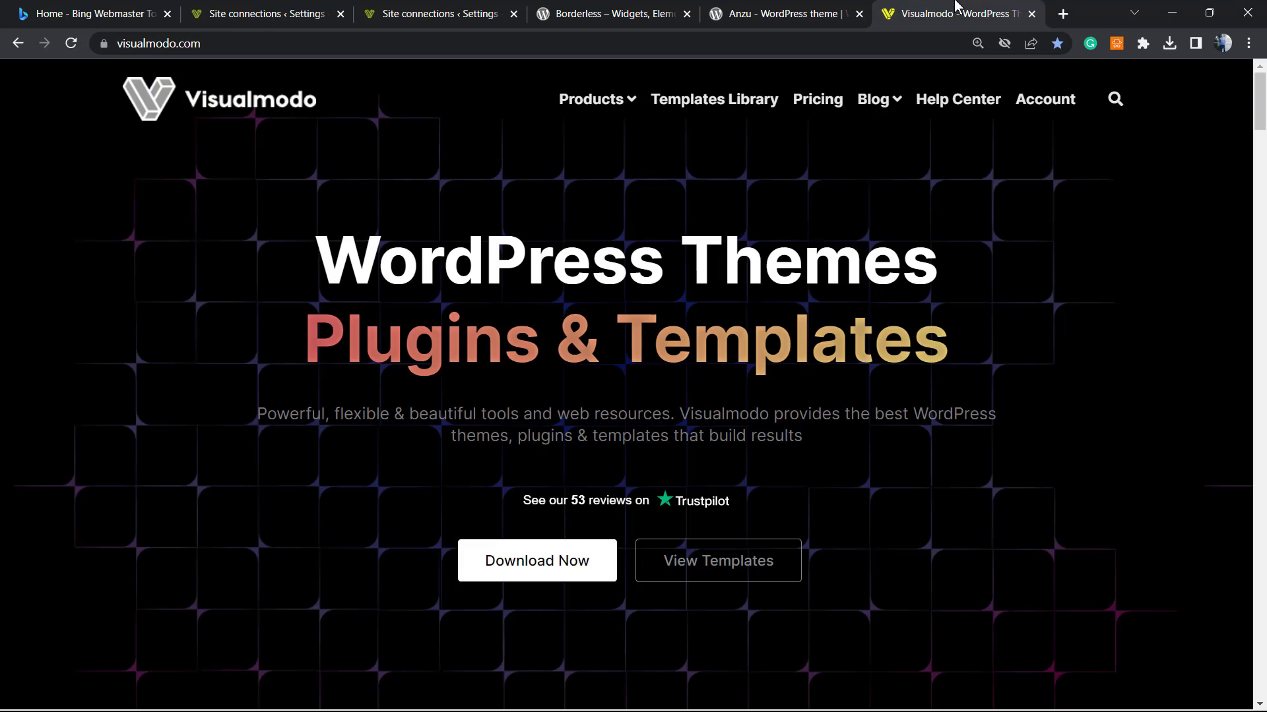
# Step: Open the Templates Library from the Visualmodo homepage menu
pyautogui.click(956, 13)
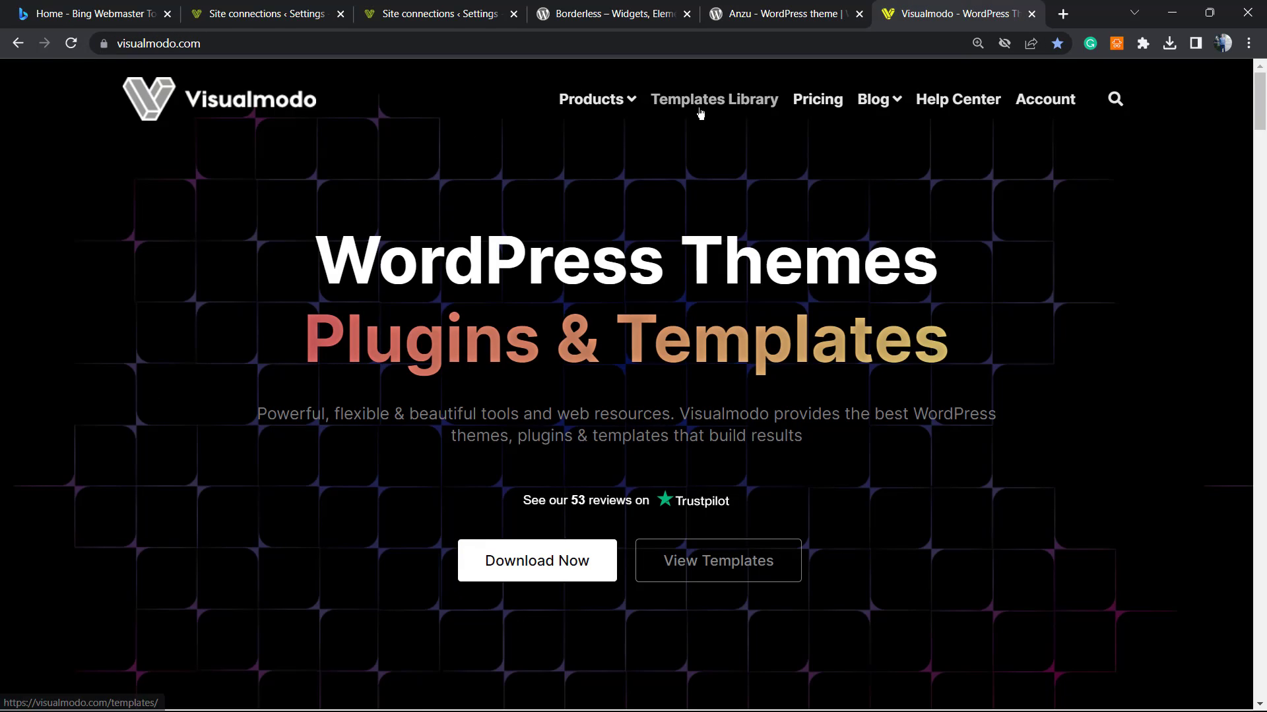
pyautogui.click(699, 107)
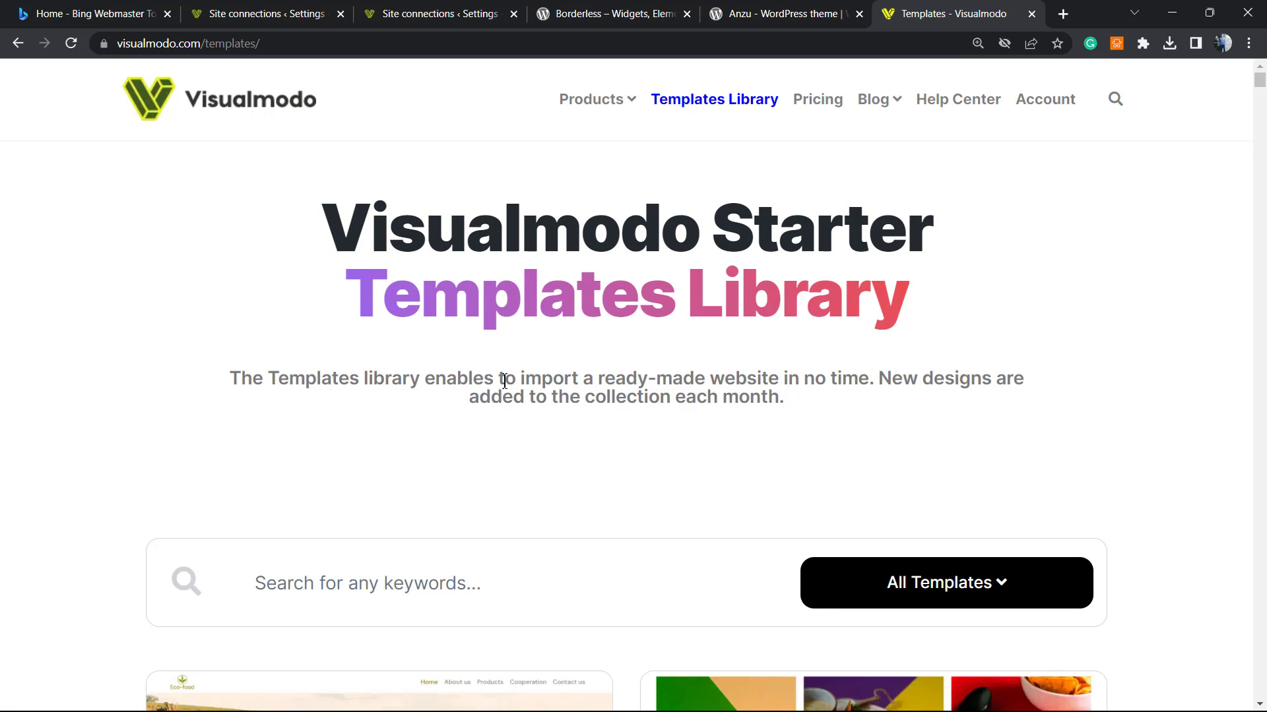
pyautogui.scroll(-2, 165, 347)
pyautogui.scroll(2, 164, 348)
pyautogui.scroll(-4, 206, 344)
pyautogui.scroll(-4, 205, 345)
pyautogui.scroll(-4, 202, 346)
pyautogui.scroll(-4, 203, 349)
pyautogui.scroll(-4, 203, 349)
pyautogui.scroll(-4, 201, 347)
pyautogui.scroll(-4, 117, 396)
pyautogui.scroll(-1, 28, 372)
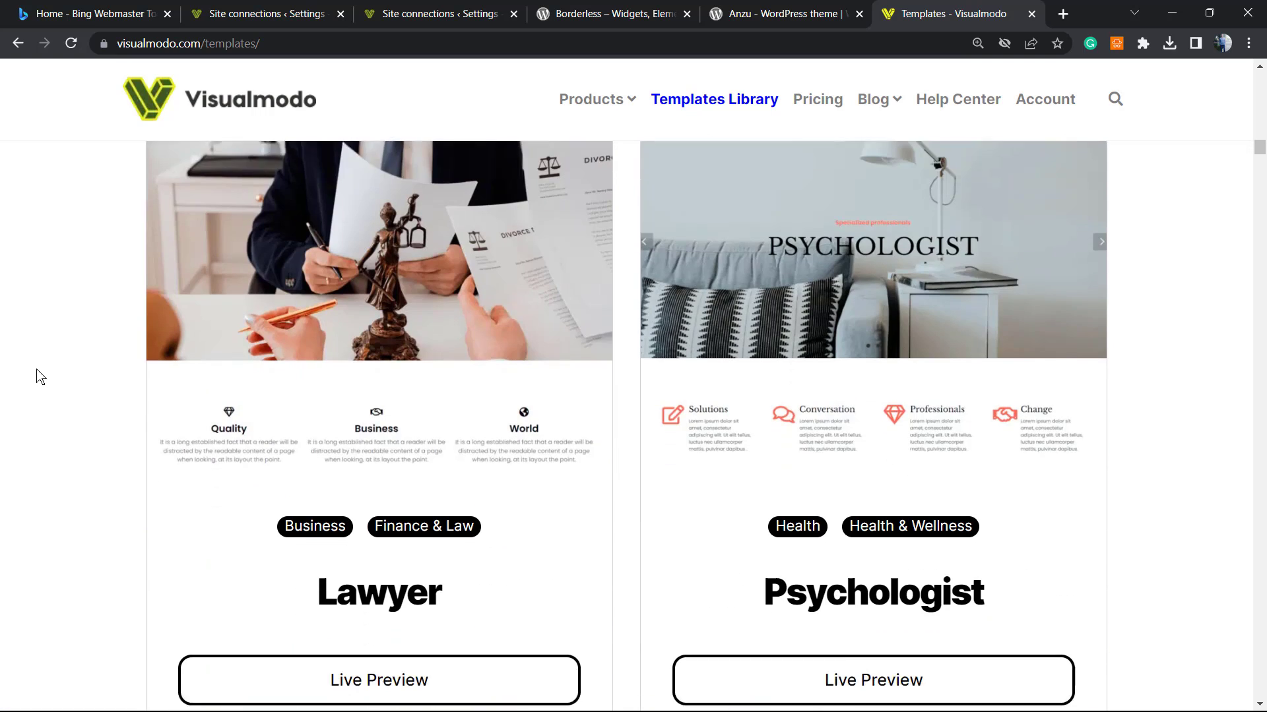
pyautogui.scroll(-3, 165, 424)
pyautogui.scroll(-4, 173, 409)
pyautogui.scroll(-3, 365, 359)
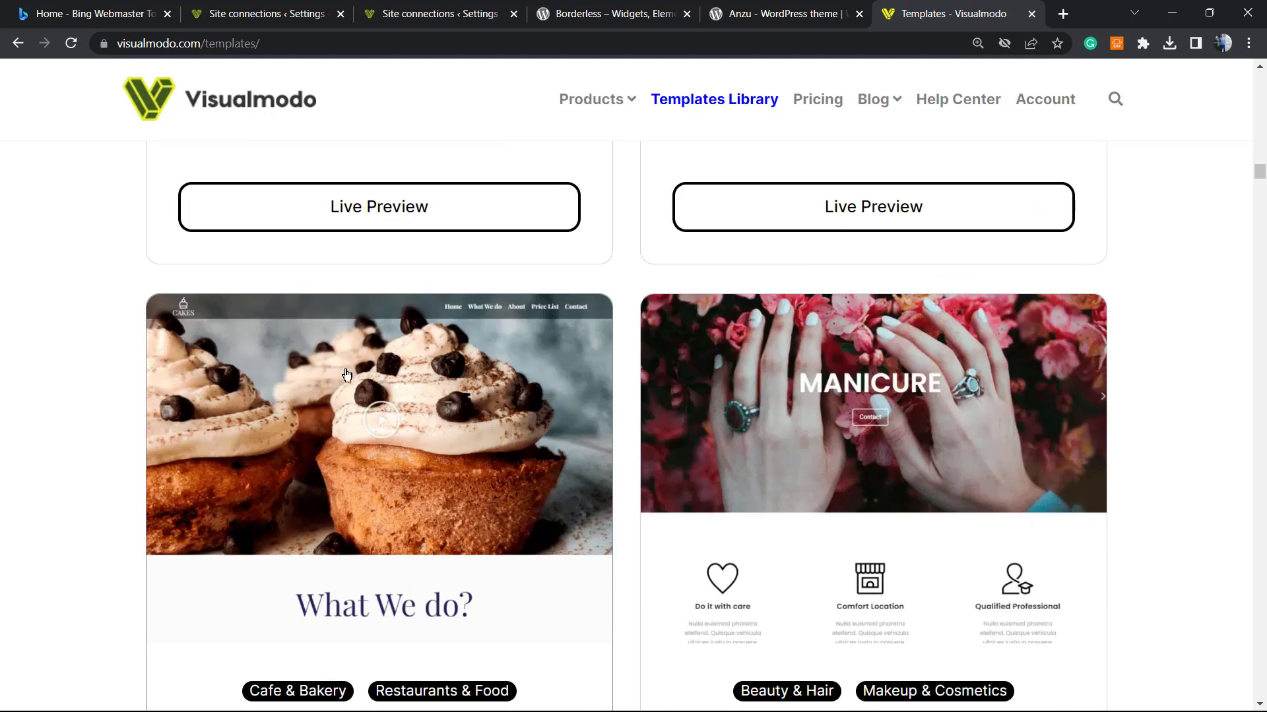
pyautogui.scroll(-5, 364, 358)
pyautogui.scroll(-4, 386, 327)
pyautogui.scroll(-4, 526, 342)
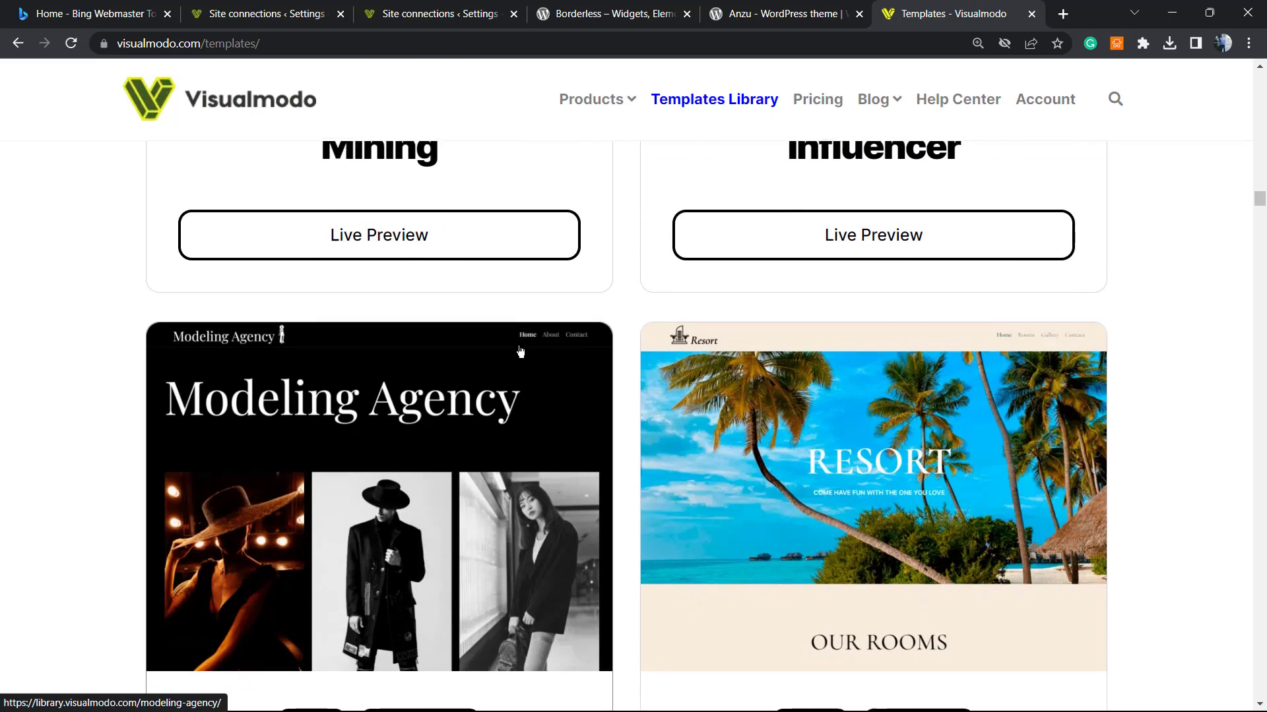
pyautogui.scroll(-5, 521, 352)
pyautogui.scroll(-2, 456, 393)
pyautogui.scroll(-4, 283, 403)
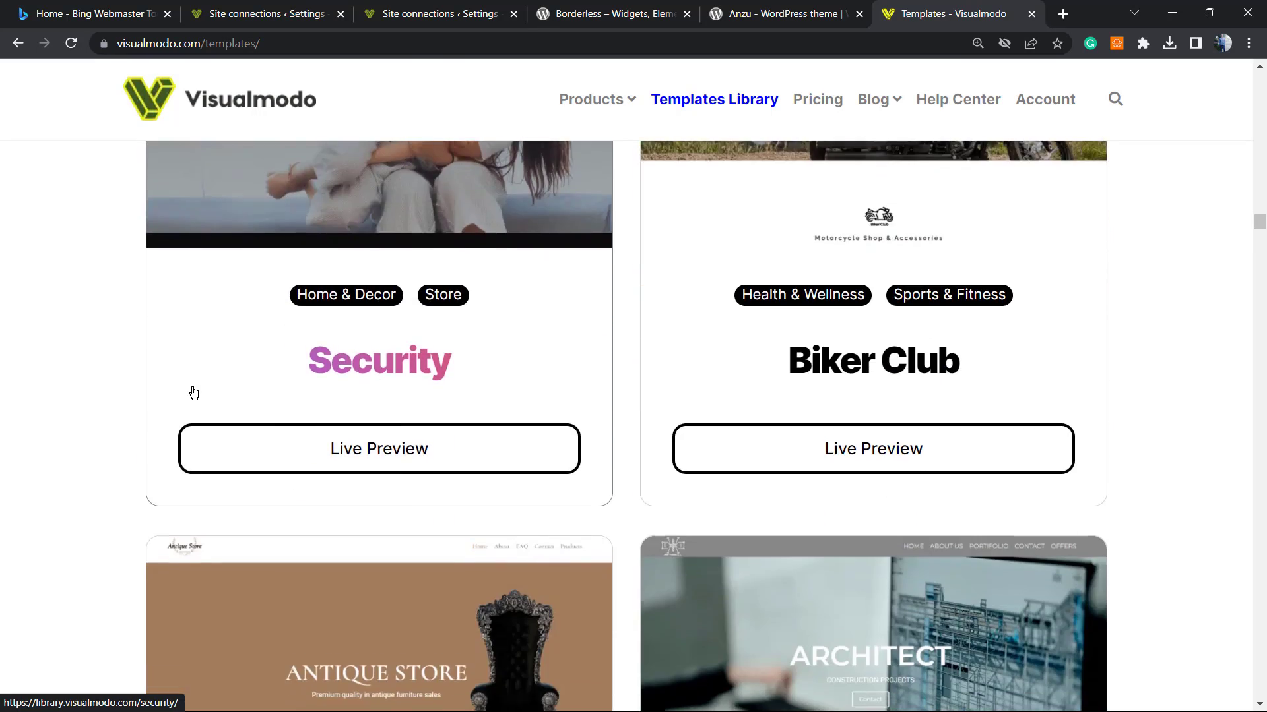
pyautogui.scroll(-4, 249, 367)
pyautogui.scroll(-1, 494, 313)
pyautogui.scroll(-3, 494, 313)
pyautogui.scroll(-4, 161, 415)
pyautogui.scroll(-4, 523, 371)
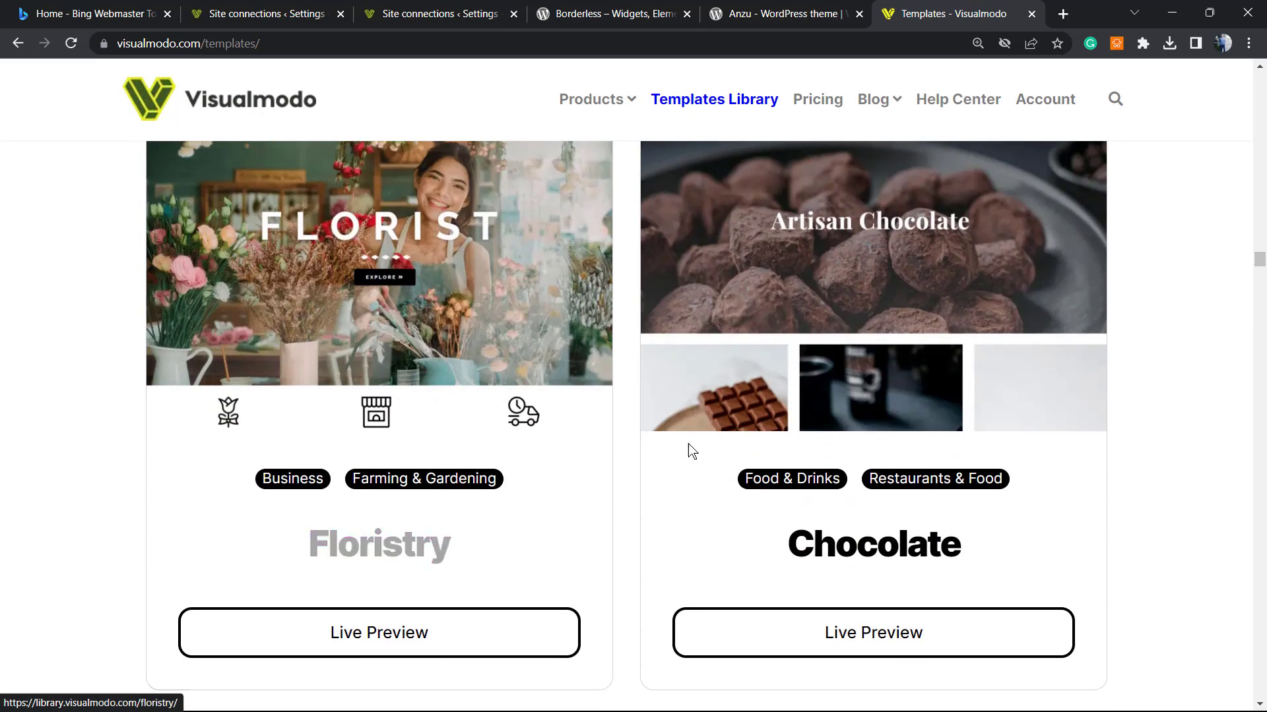